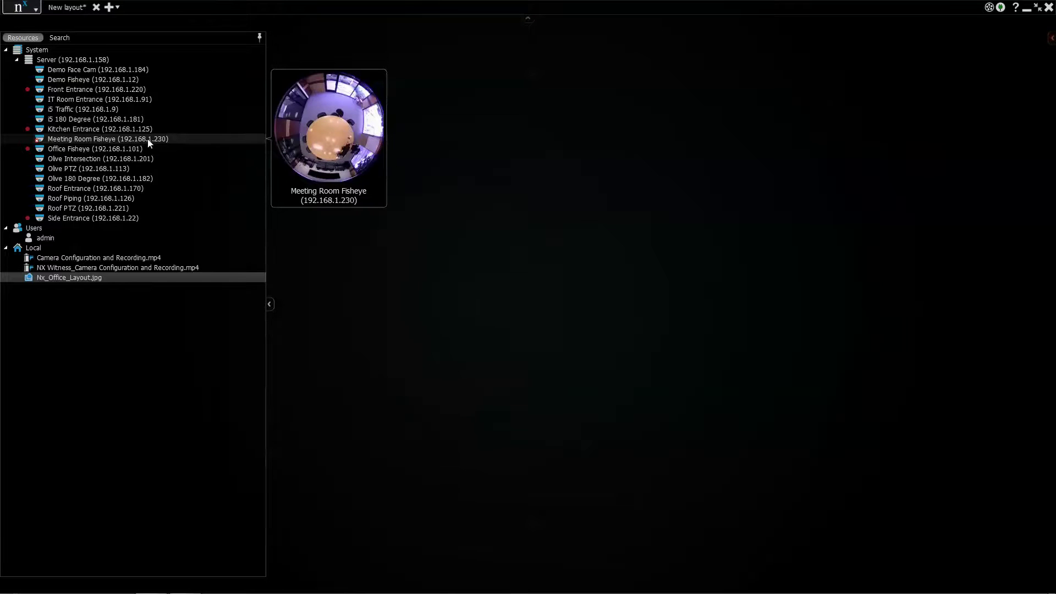
Add the Office Fisheye, Side Entrance, Front Entrance and Kitchen Entrance cameras to the layout
double_click(101, 146)
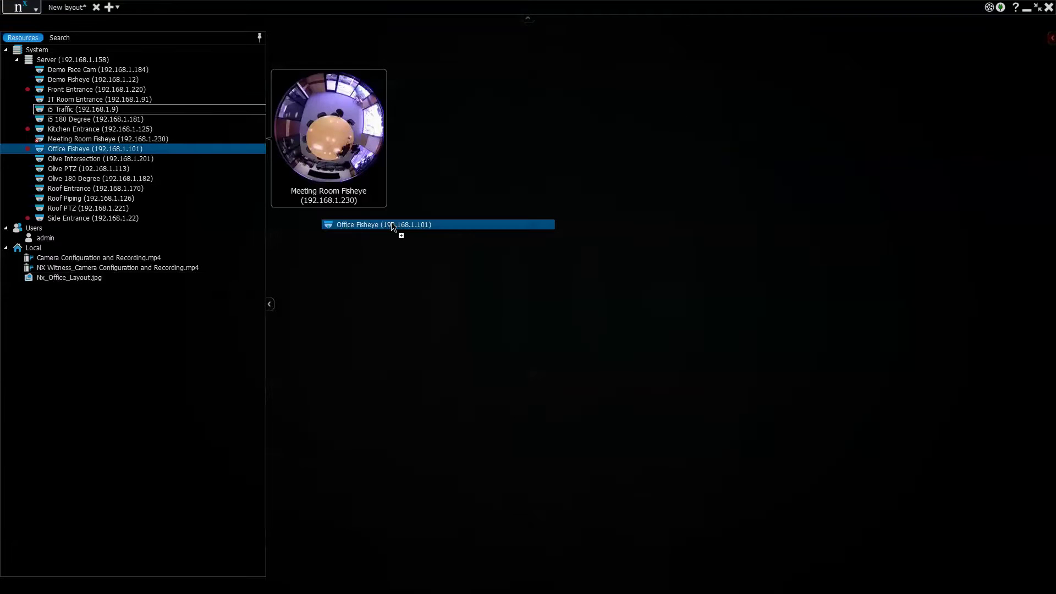
drag(90, 218, 399, 75)
drag(80, 91, 336, 99)
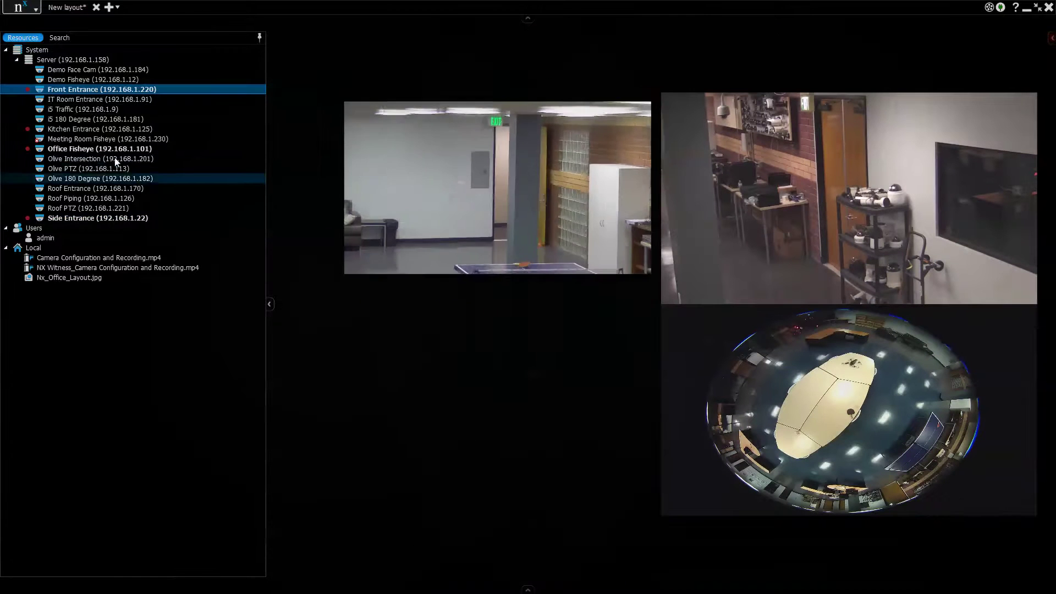
drag(165, 130, 416, 340)
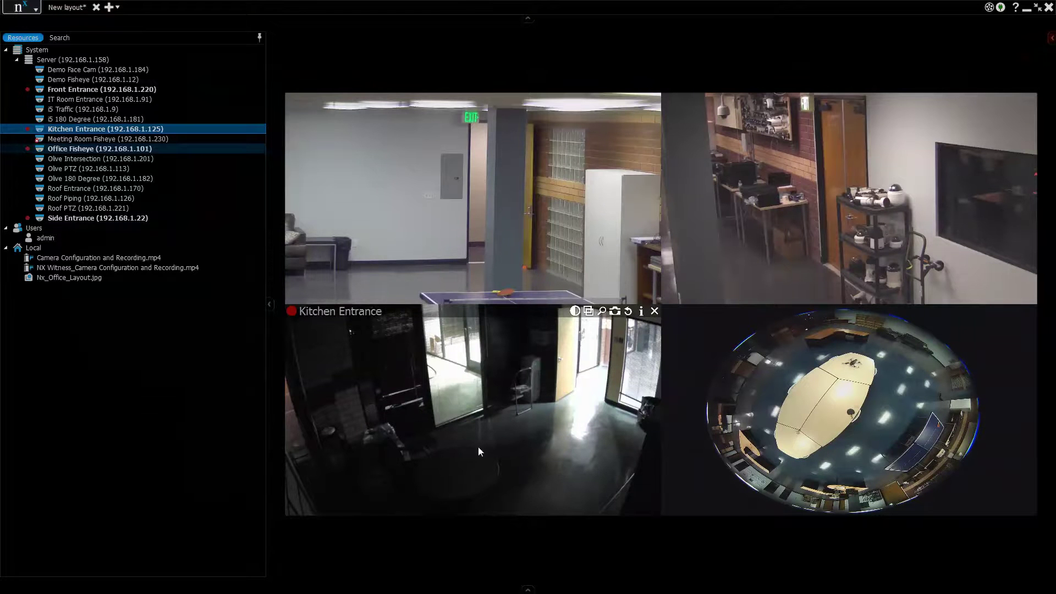
Hide the resource tree, enlarge the Front Entrance view and stack Side Entrance, Office Fisheye and Kitchen Entrance in a column beside it
click(269, 305)
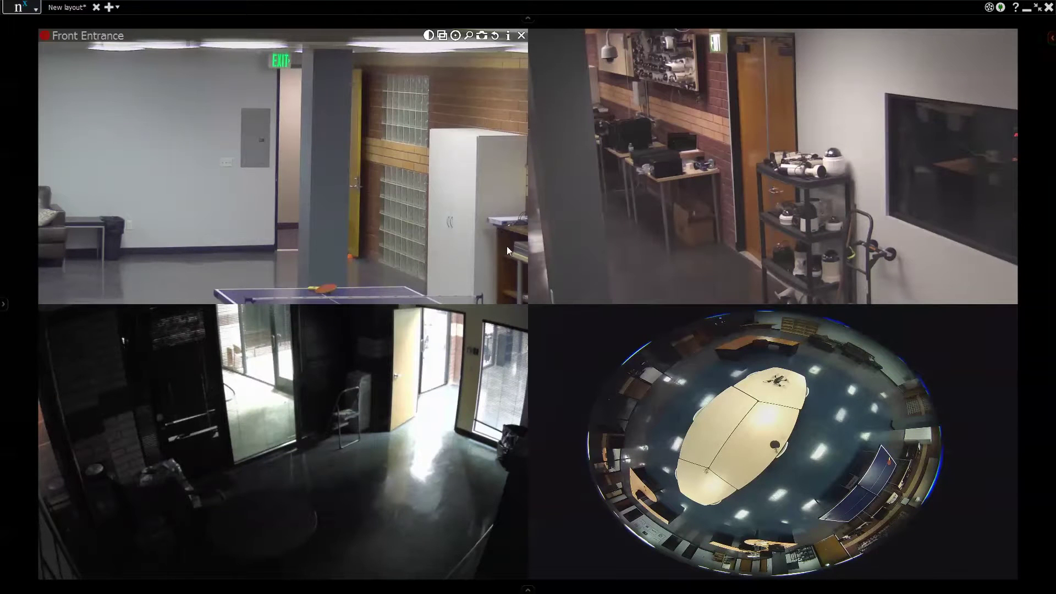
drag(499, 271, 236, 223)
drag(276, 161, 349, 170)
drag(436, 208, 746, 373)
drag(915, 437, 937, 81)
drag(868, 517, 859, 176)
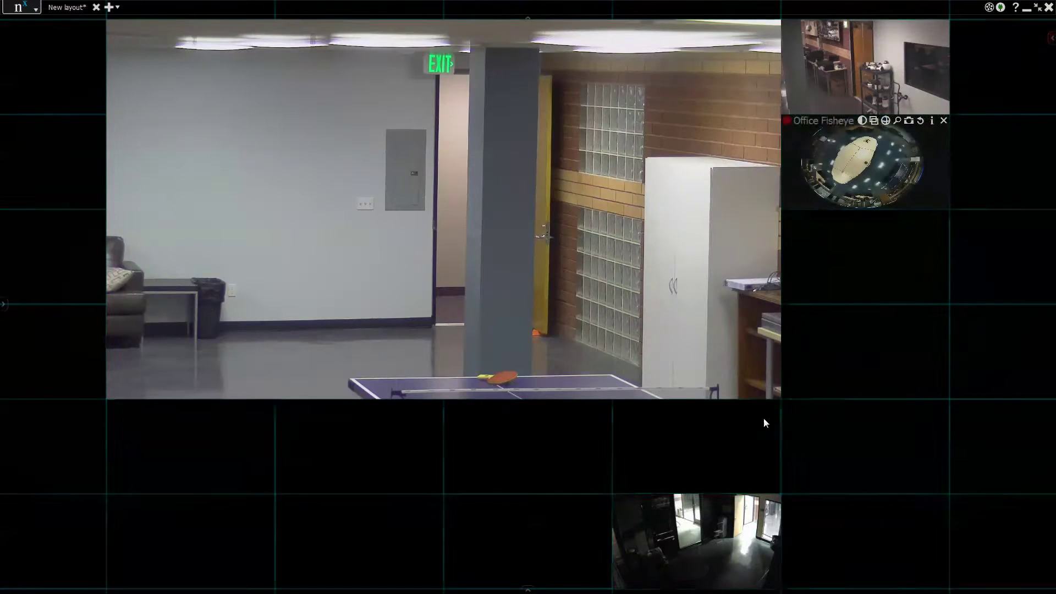
drag(723, 523, 866, 266)
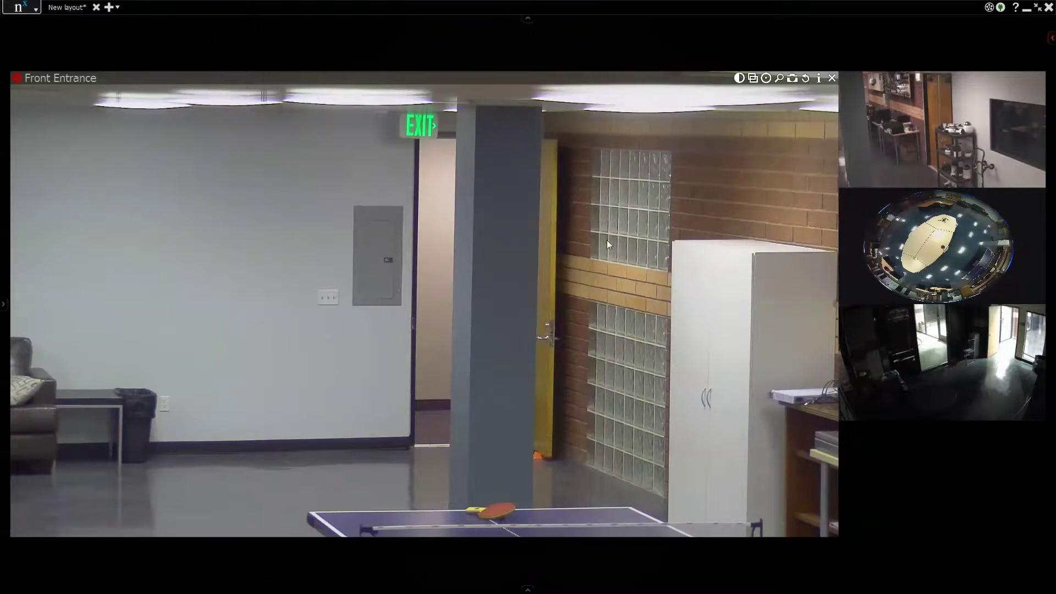
Reopen the resource tree and add the Roof Entrance camera directly below Kitchen Entrance in the column
click(3, 303)
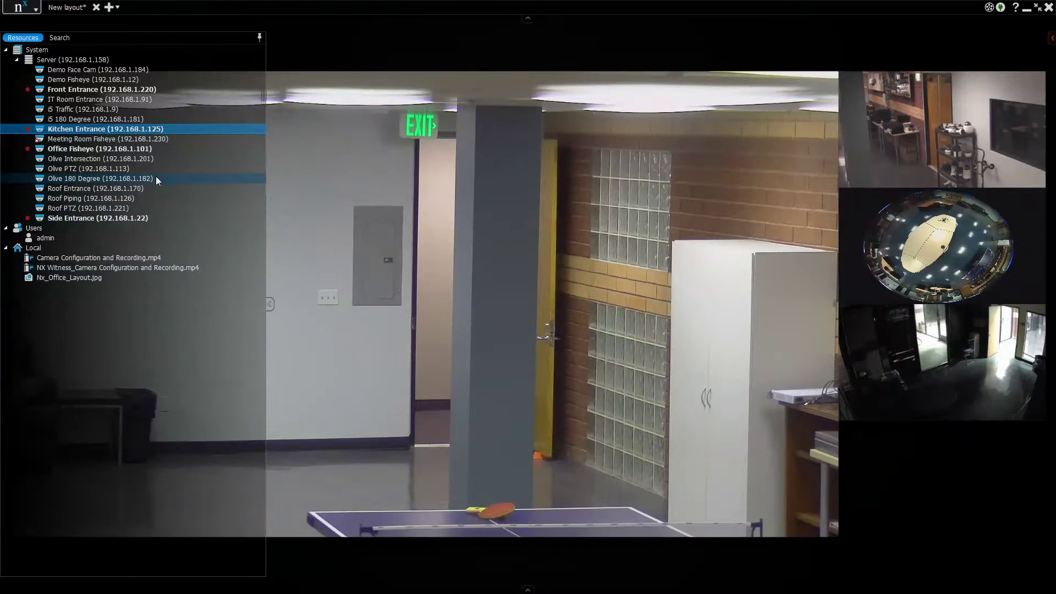
mouse_move(132, 193)
drag(132, 193, 976, 464)
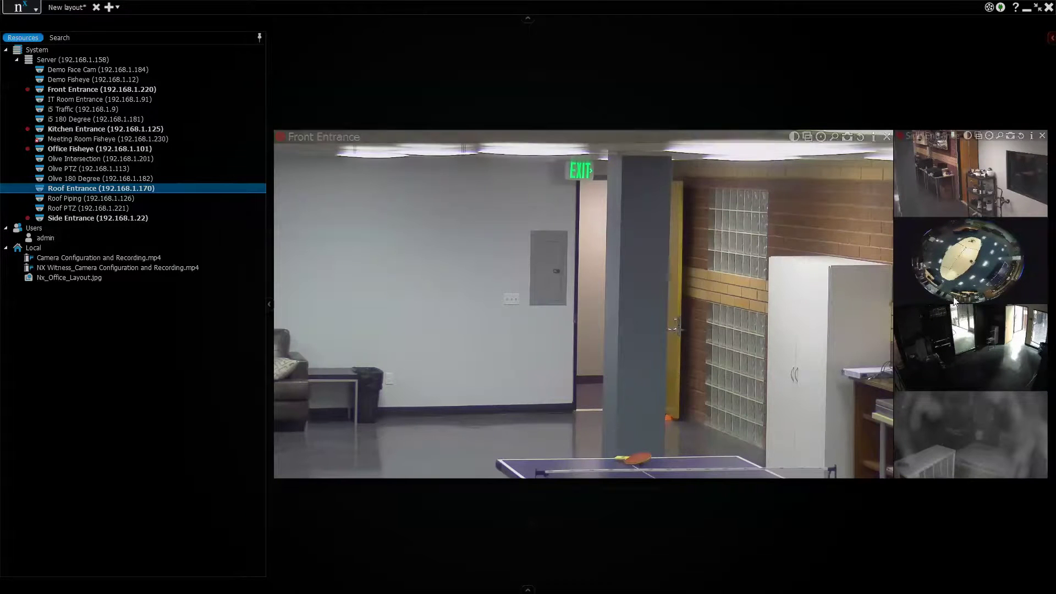
Swap Office Fisheye into the large cell, followed by Kitchen Entrance in the same cell
drag(934, 269, 858, 277)
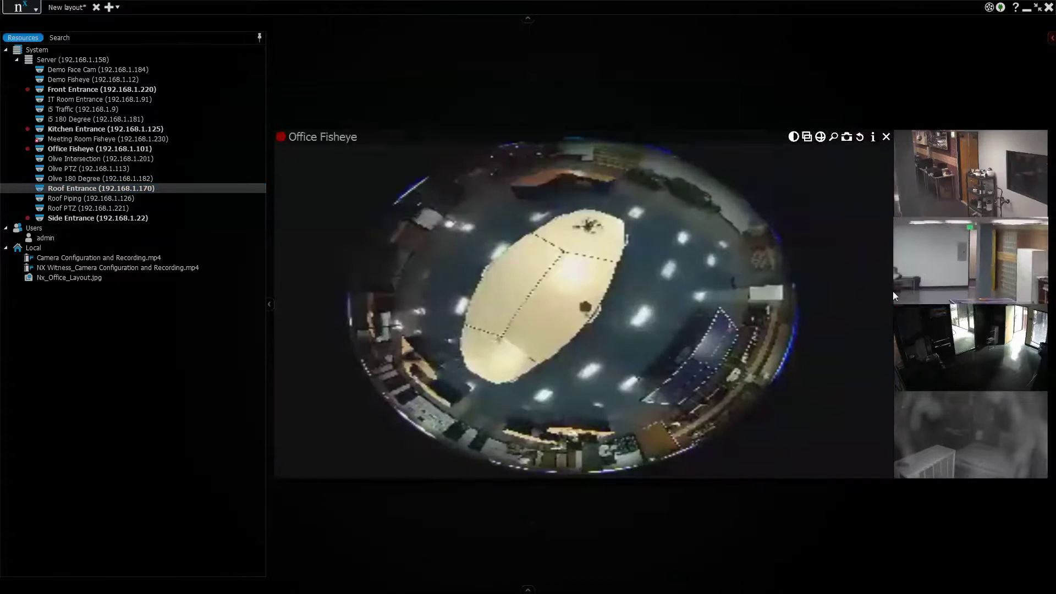
drag(923, 349, 870, 331)
Enlarge the Office Fisheye, Roof Entrance and Side Entrance views in place one after another, and return to the normal layout
click(952, 354)
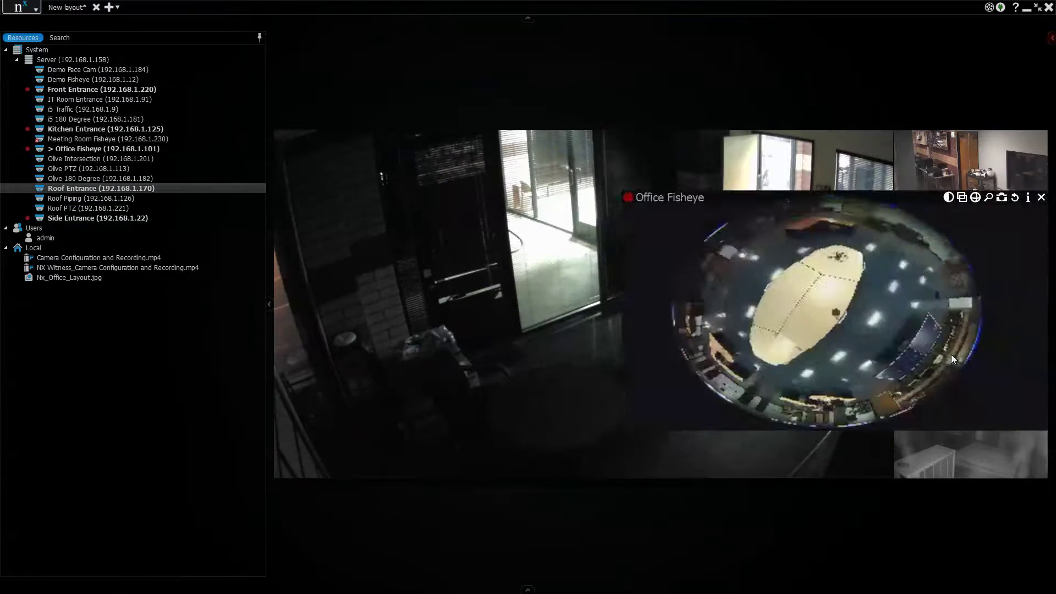
click(934, 469)
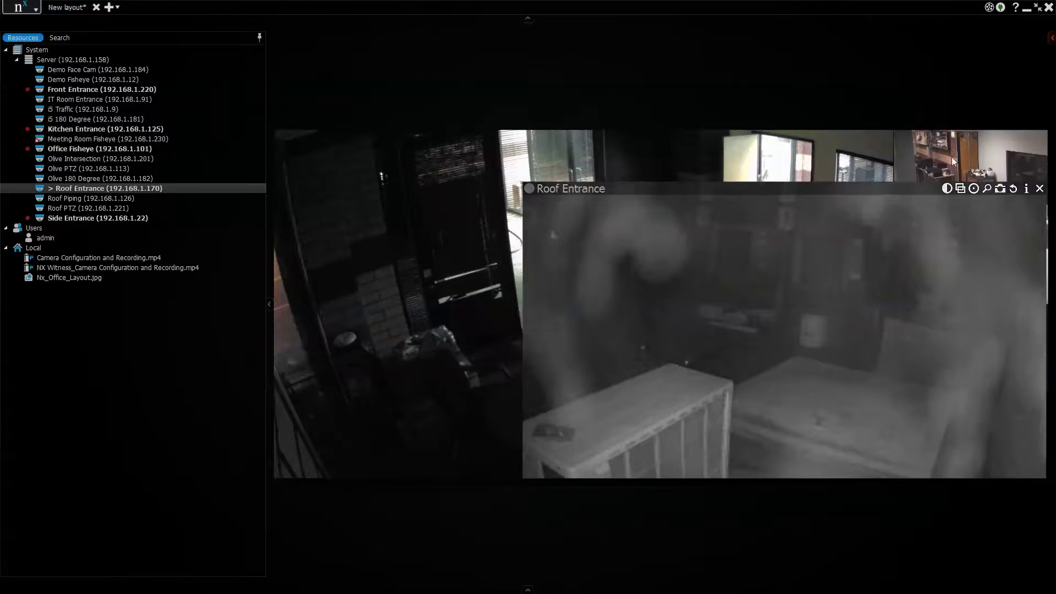
click(952, 157)
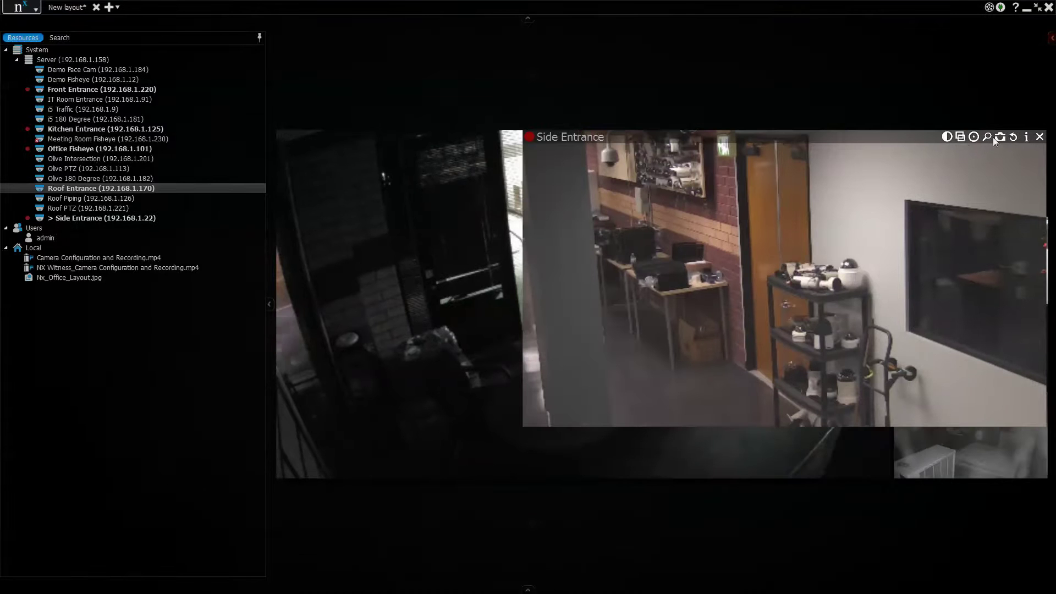
click(974, 142)
drag(974, 142, 596, 21)
drag(537, 81, 1021, 133)
mouse_move(865, 176)
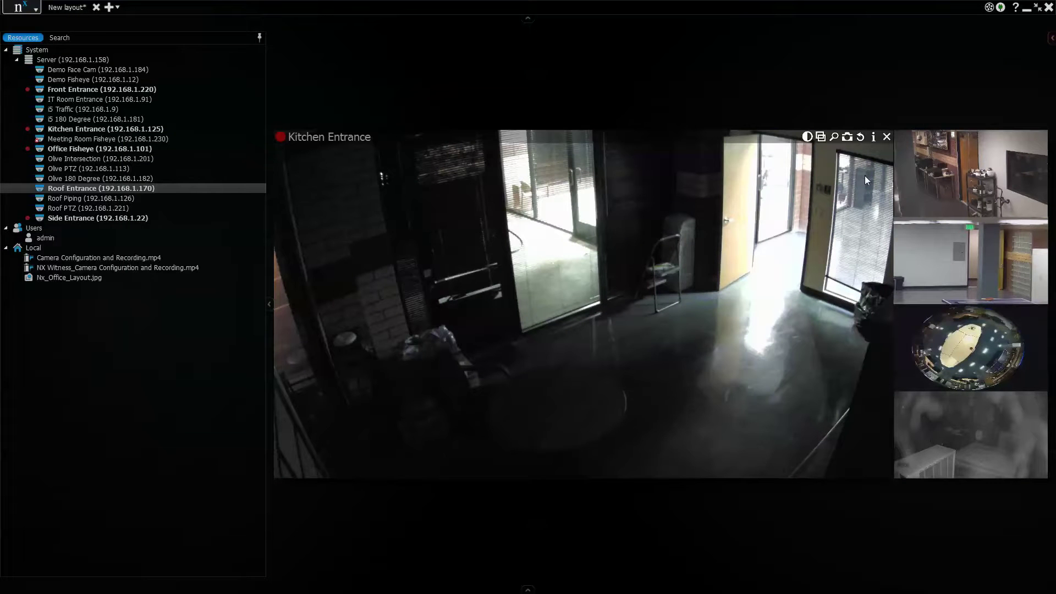
View Side Entrance in full screen, zoom in on the camera shelf and return to the whole layout
double_click(995, 170)
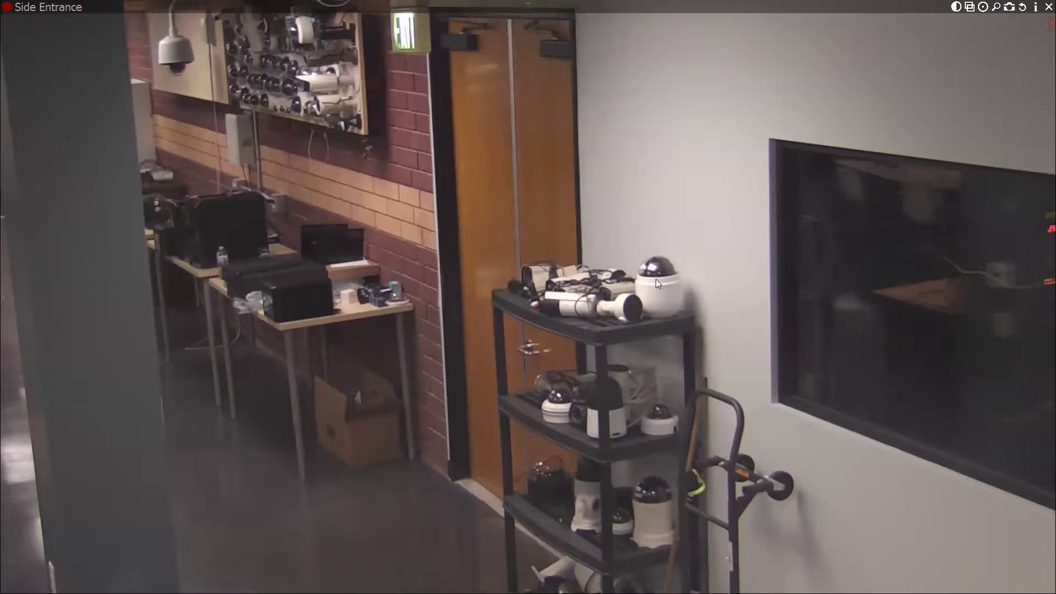
scroll(586, 312, up, 10)
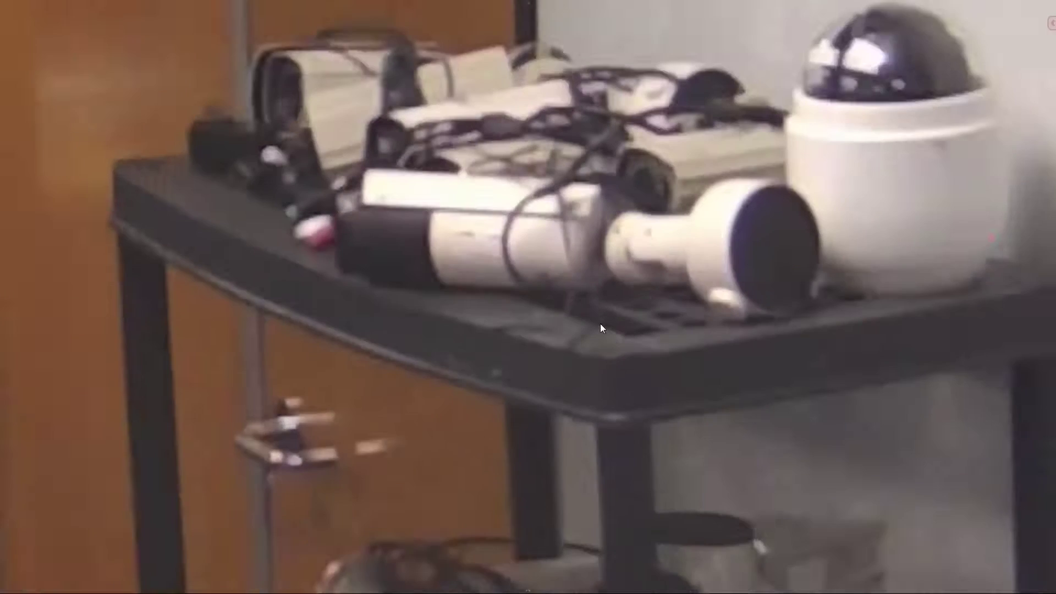
scroll(600, 305, down, 10)
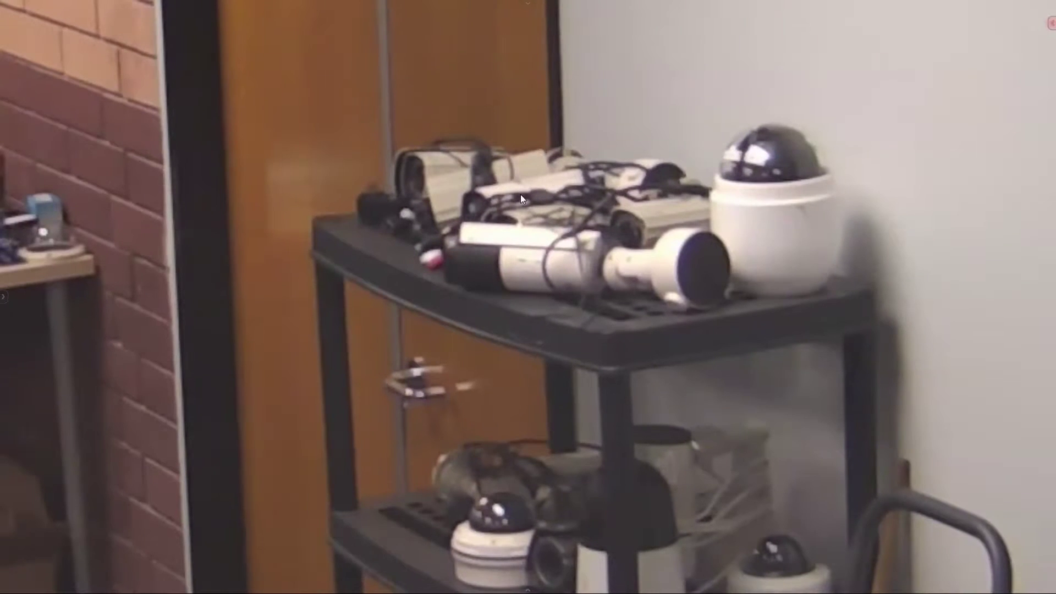
scroll(520, 193, up, 3)
scroll(520, 197, down, 6)
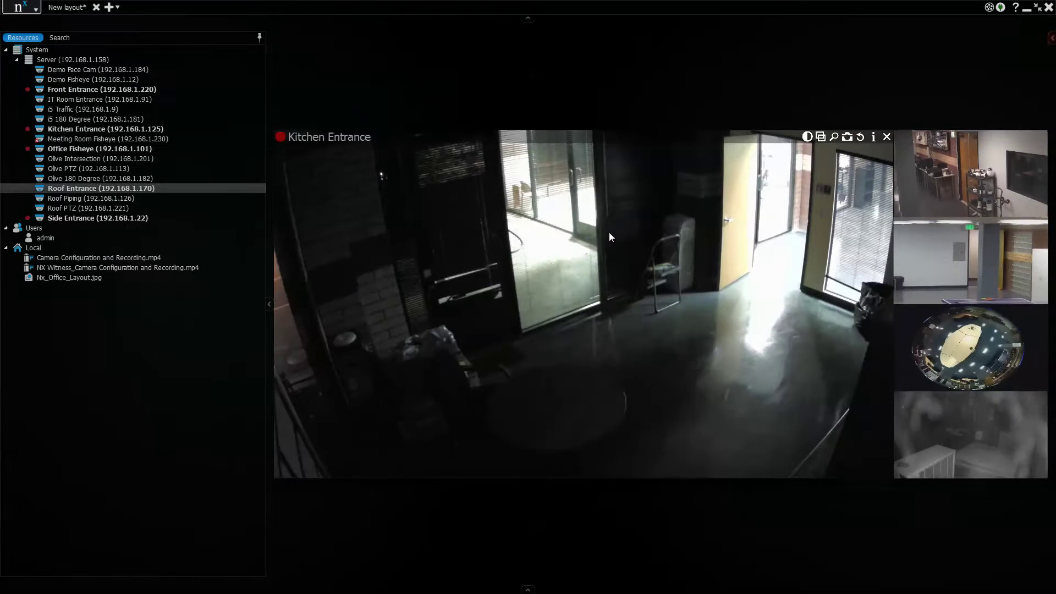
Swap Front Entrance into the large cell and remove all five cameras from the layout
drag(982, 261, 823, 263)
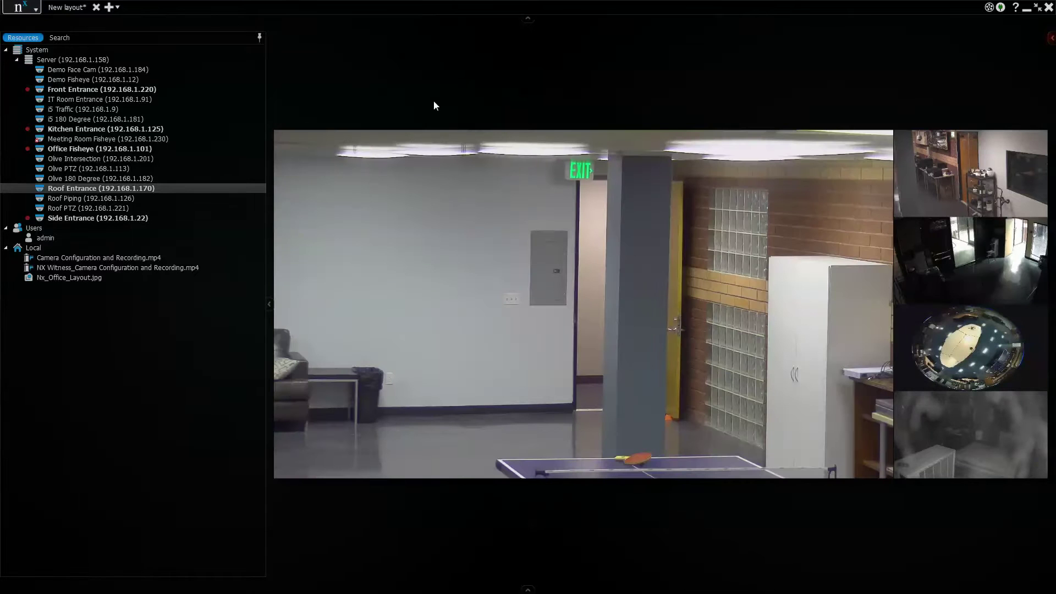
drag(500, 88, 968, 385)
right_click(936, 384)
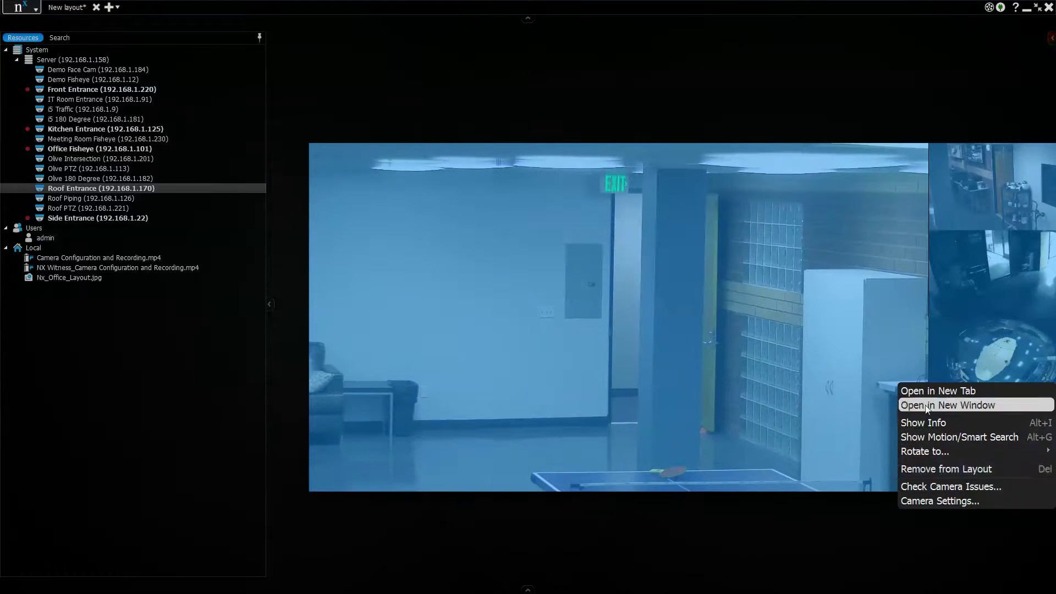
mouse_move(950, 446)
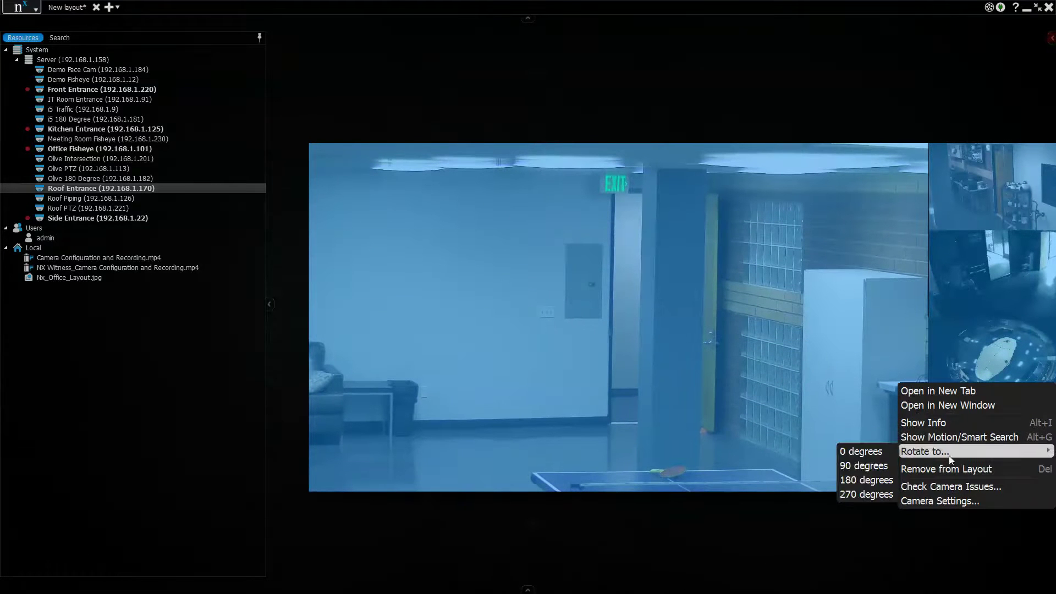
click(936, 468)
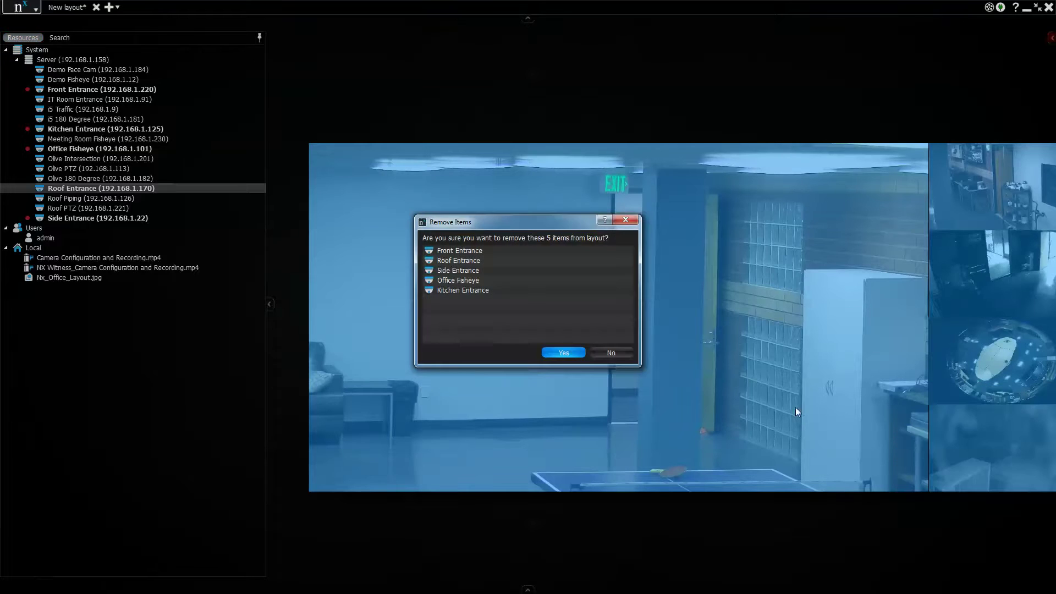
click(561, 353)
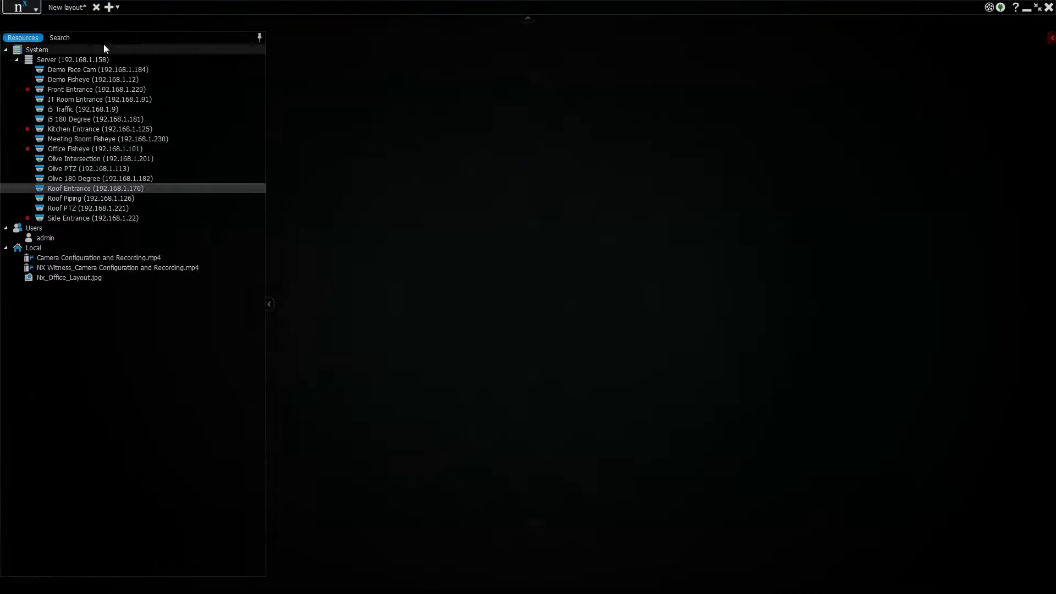
Search the live cameras for "entrance" to add every matching camera to the layout
click(59, 37)
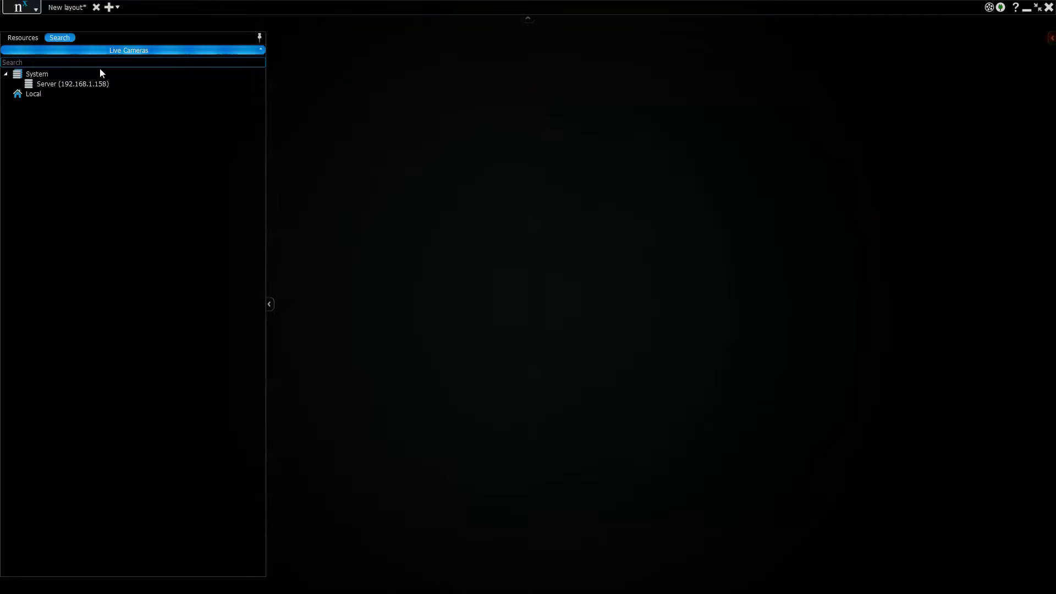
text(entrance)
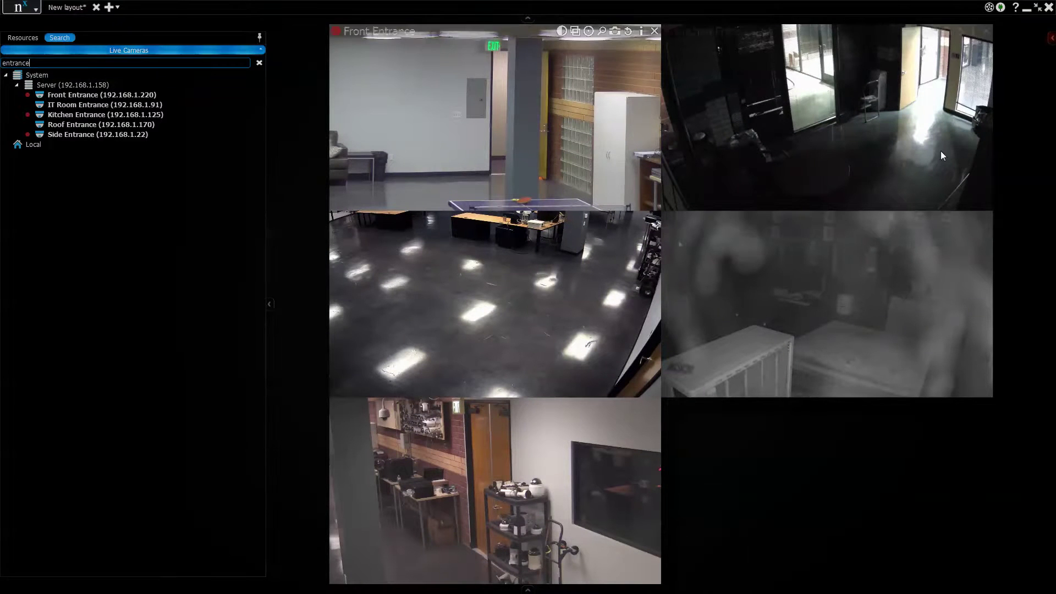
Remove the Roof Entrance view from the layout and move Side Entrance into the emptied cell
mouse_move(987, 234)
click(986, 218)
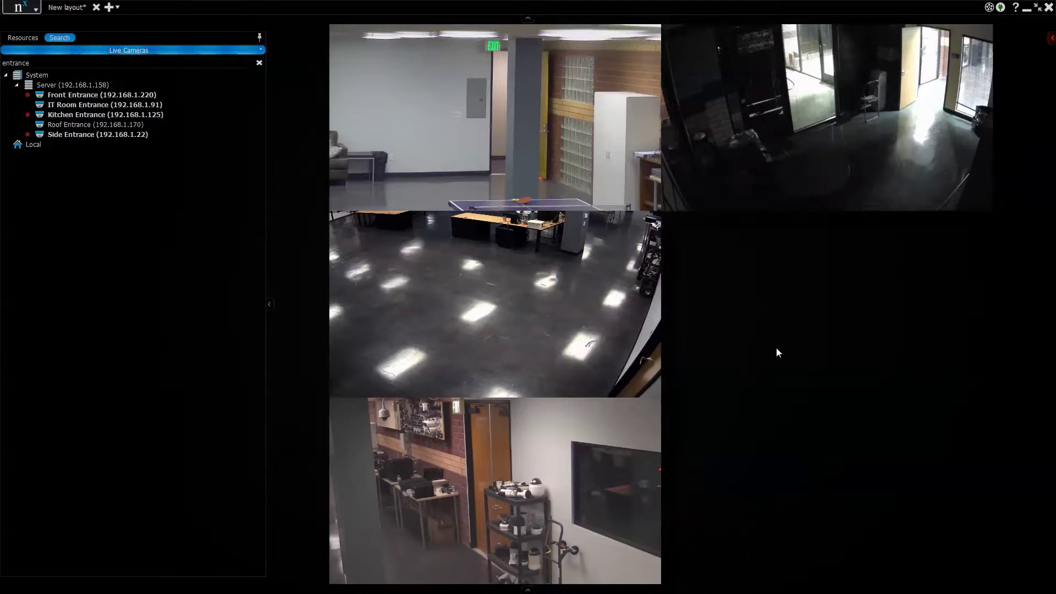
drag(522, 488, 853, 330)
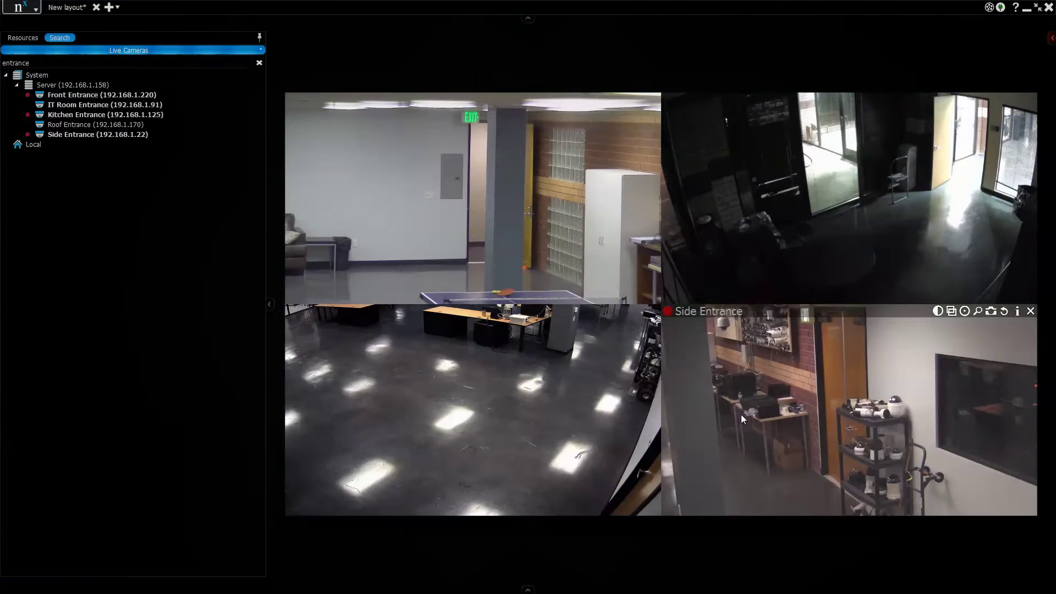
Enlarge the Side Entrance view in place and return it to its normal size
click(98, 134)
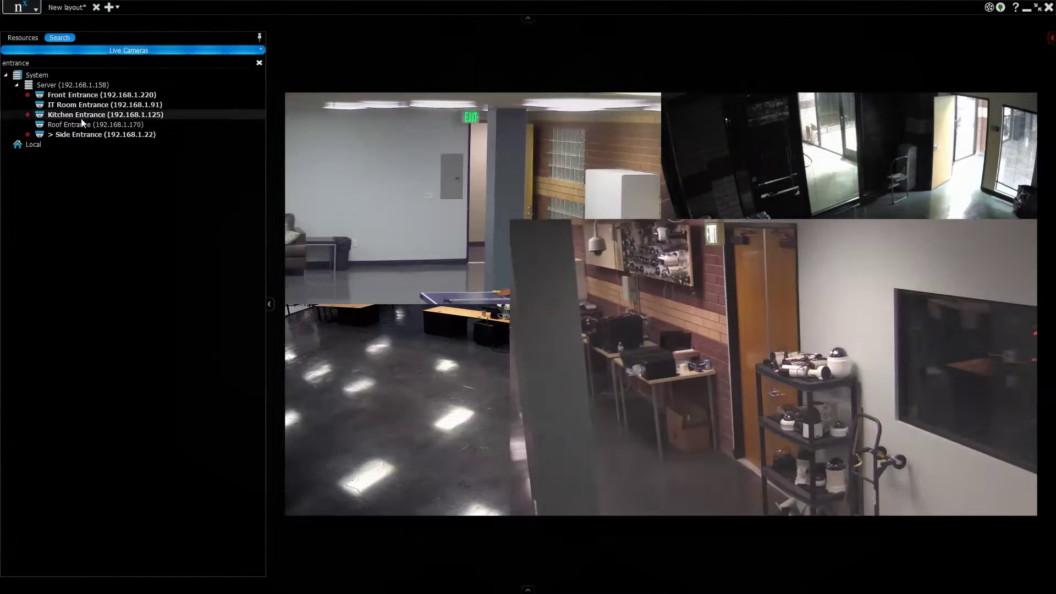
click(487, 551)
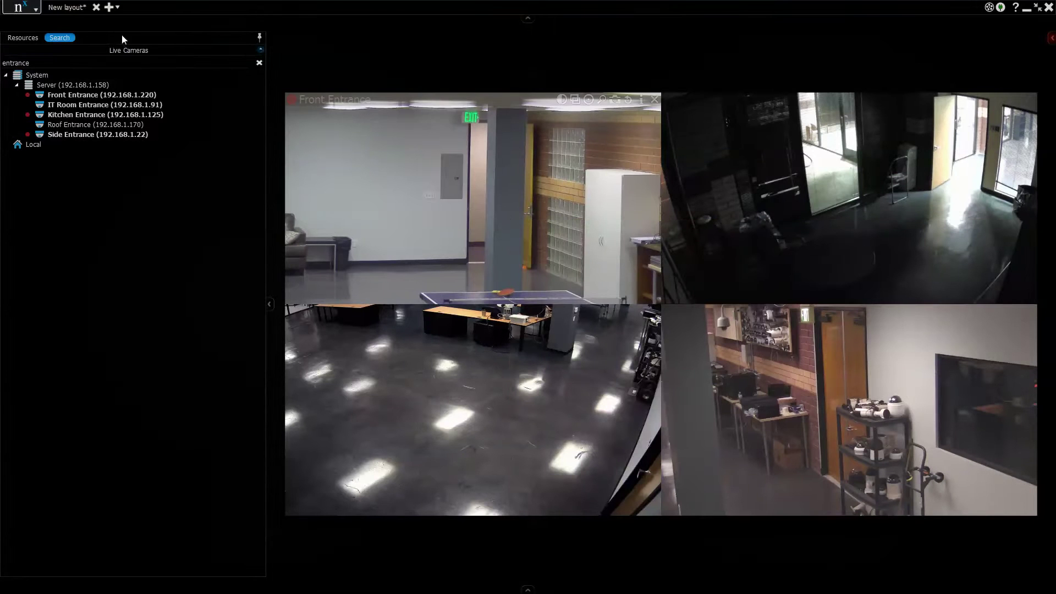
Save the current layout under the name "Entrances"
right_click(384, 41)
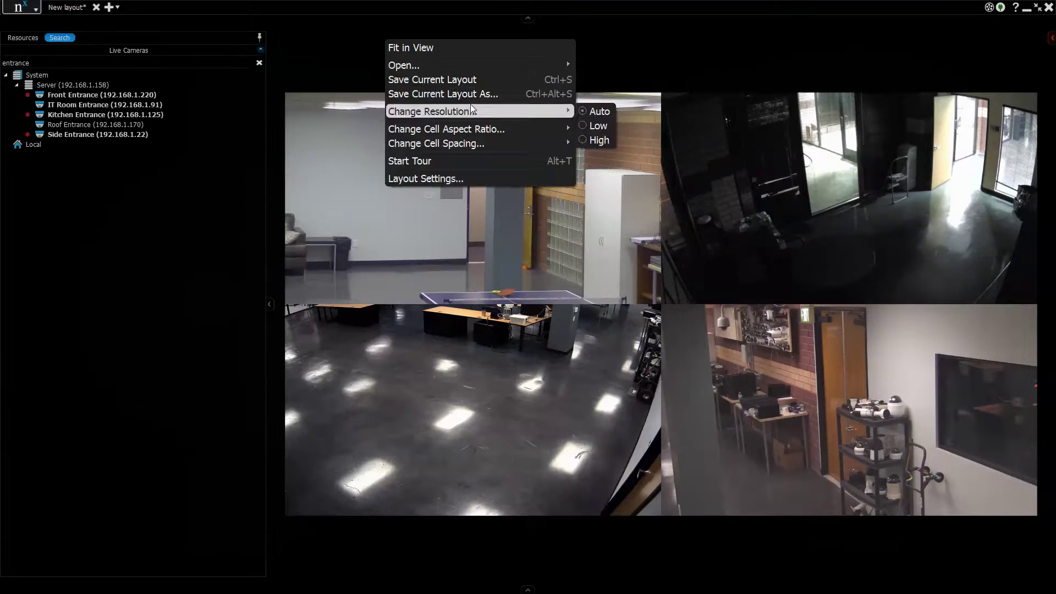
click(465, 95)
key(BackSpace)
key(BackSpace)
key(BackSpace)
key(BackSpace)
key(BackSpace)
key(BackSpace)
key(BackSpace)
key(BackSpace)
key(BackSpace)
text(Entrances)
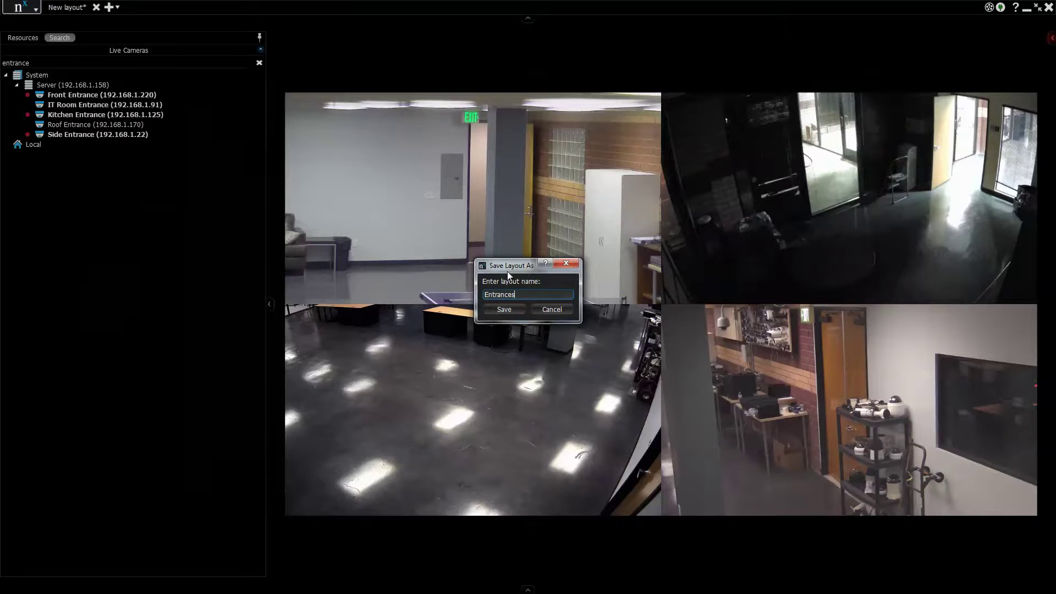
click(503, 310)
Close the Entrances layout and reopen it from the admin user's entry in the resource tree
click(22, 37)
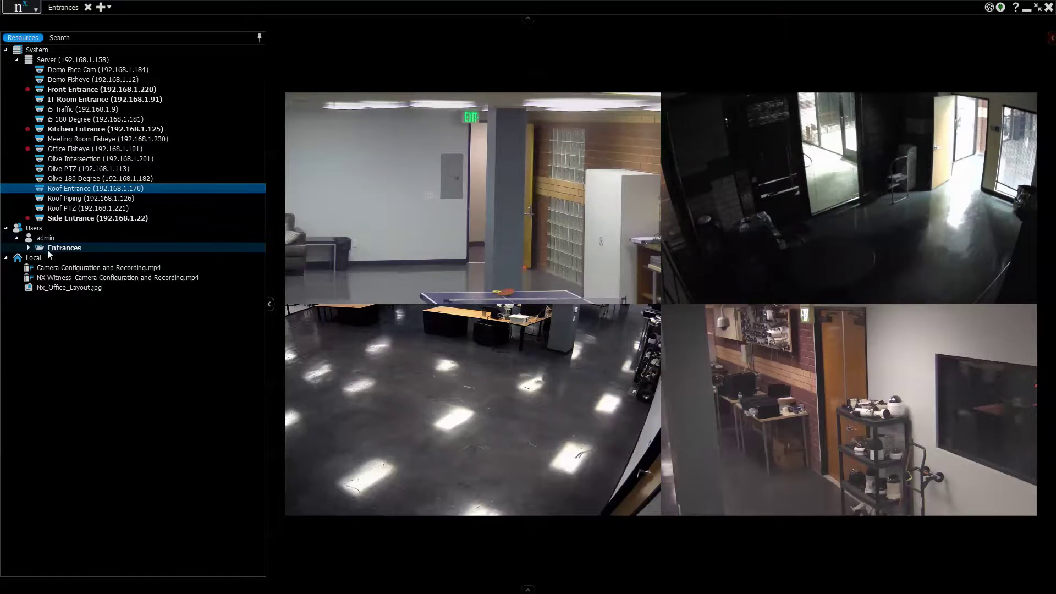
click(88, 7)
drag(72, 247, 280, 246)
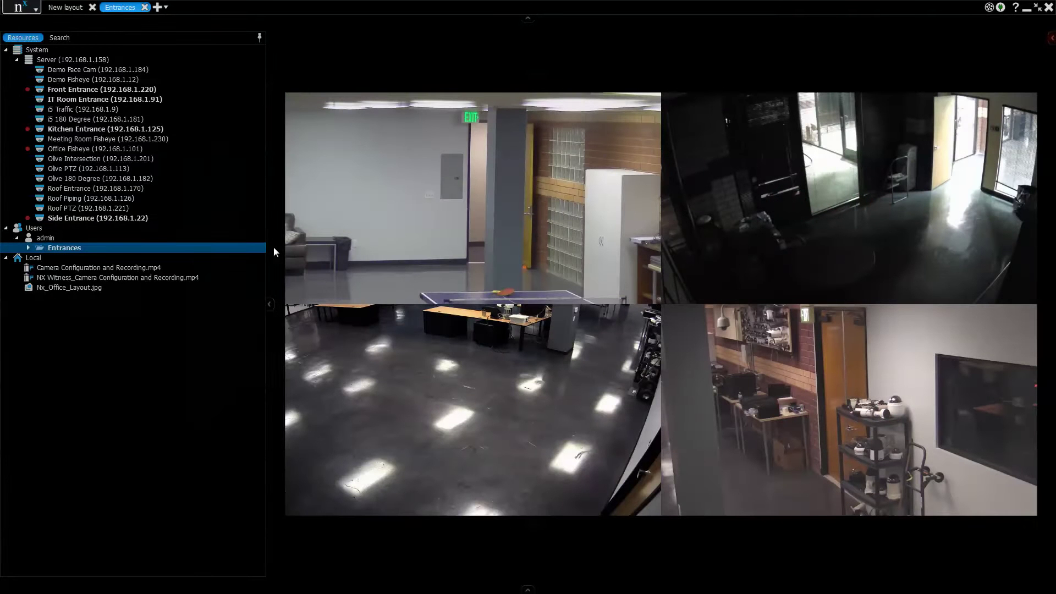
Enlarge the IT Room Entrance view and stack Kitchen Entrance, Side Entrance and Front Entrance in a column beside it
drag(451, 221, 595, 375)
drag(550, 247, 785, 304)
drag(953, 356, 960, 99)
drag(963, 450, 914, 233)
drag(734, 504, 897, 355)
drag(667, 357, 806, 465)
Save the changes to the Entrances layout and close it
right_click(767, 516)
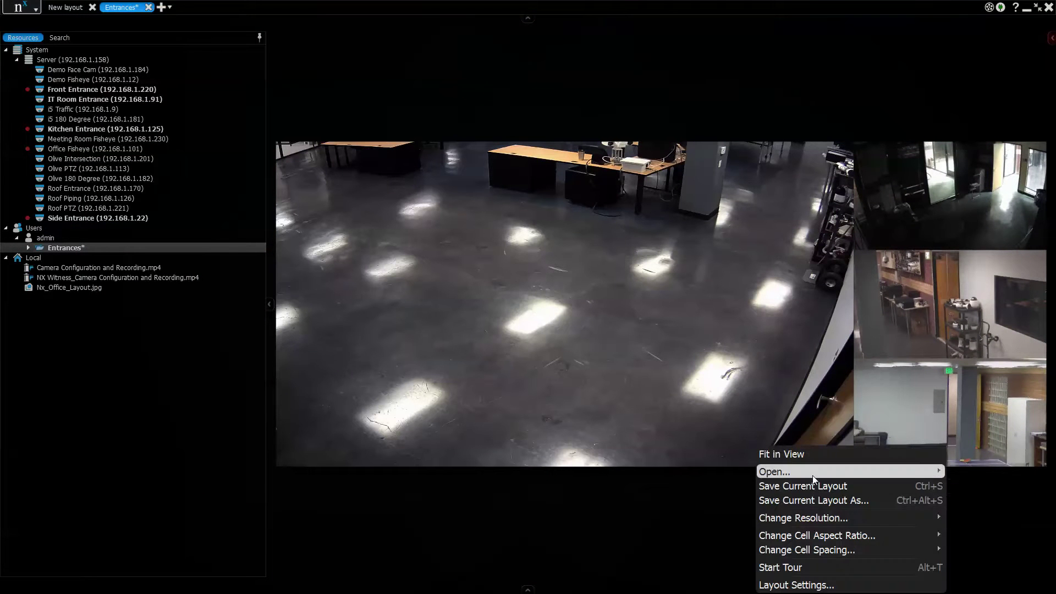
click(803, 488)
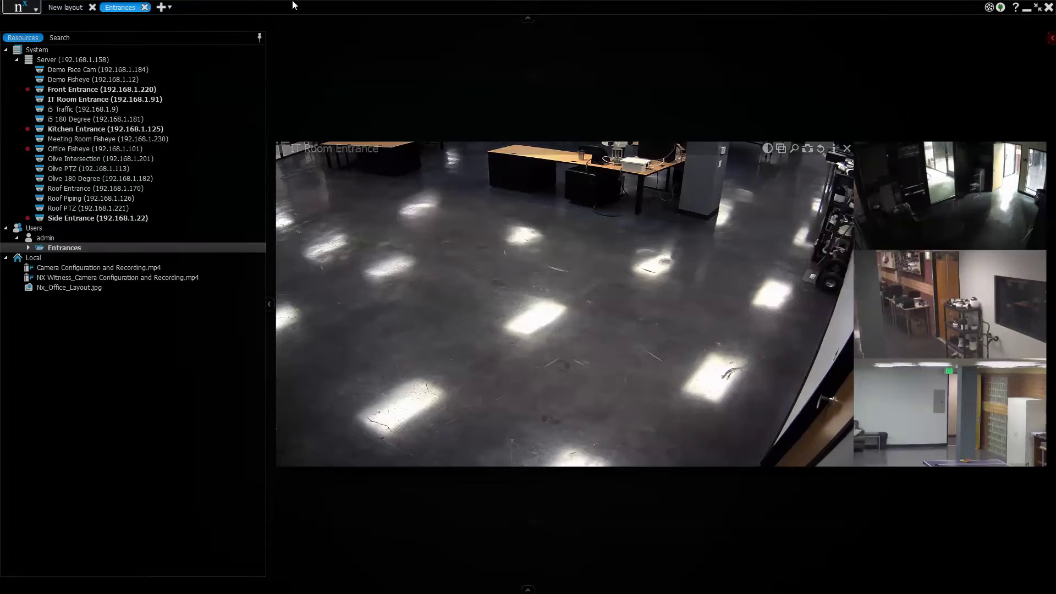
click(144, 7)
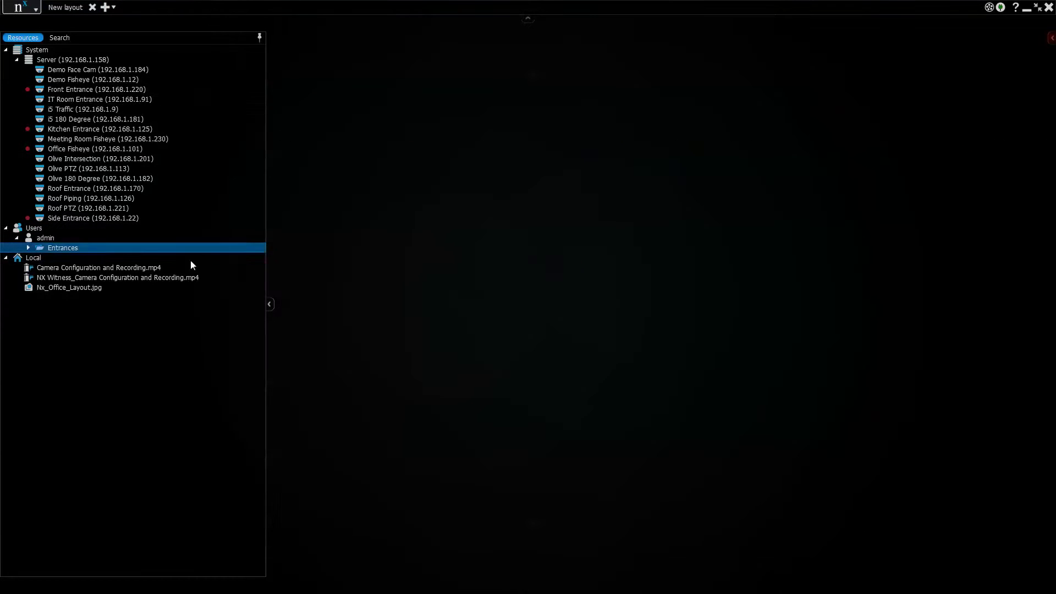
Reopen the Entrances layout, and place Nx_Office_Layout.jpg on a newly created layout with the resource tree hidden
double_click(85, 247)
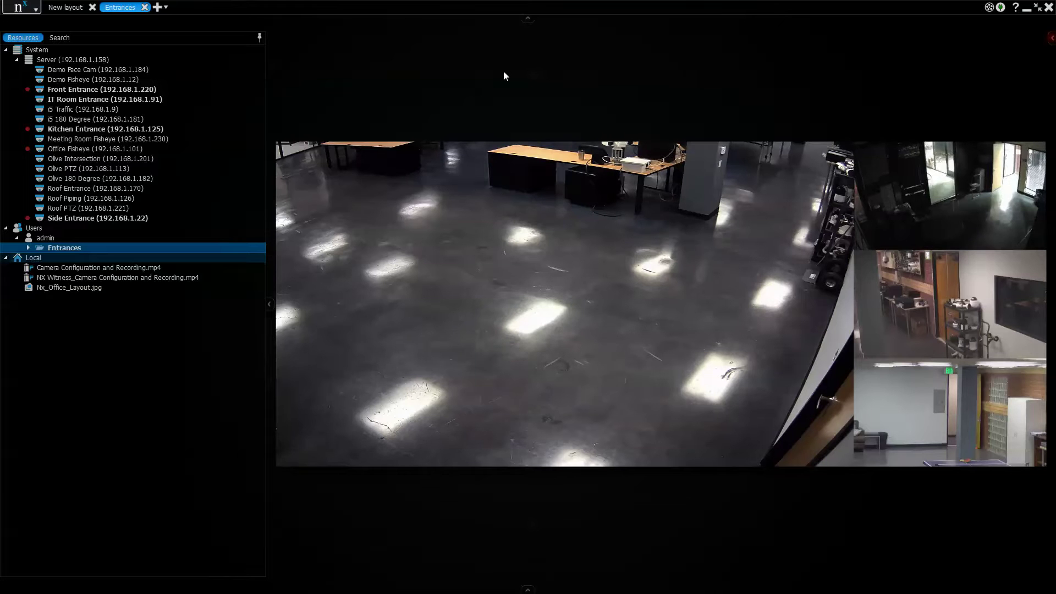
click(157, 8)
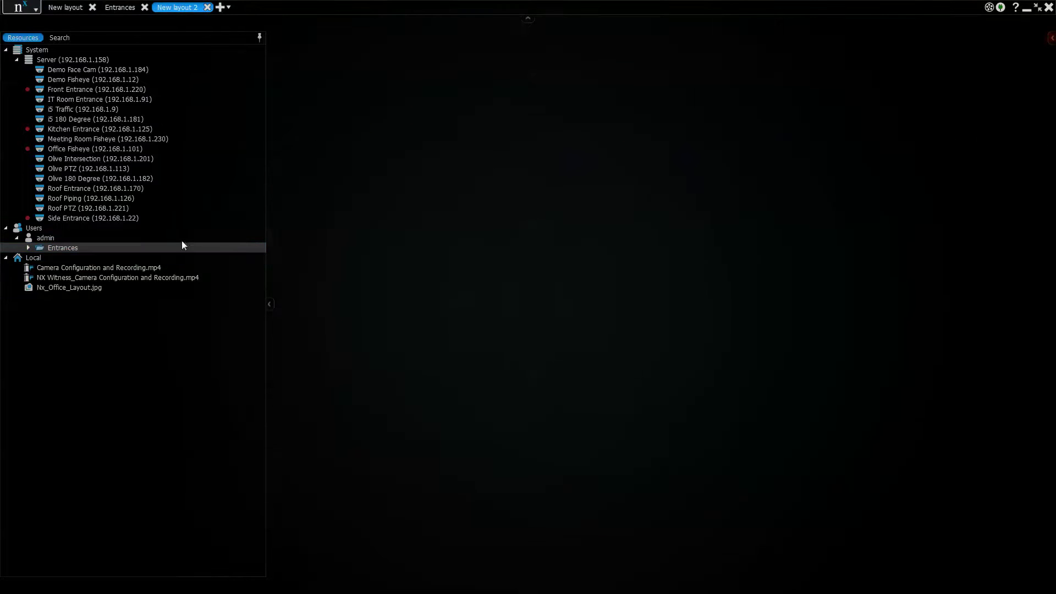
drag(84, 291, 418, 379)
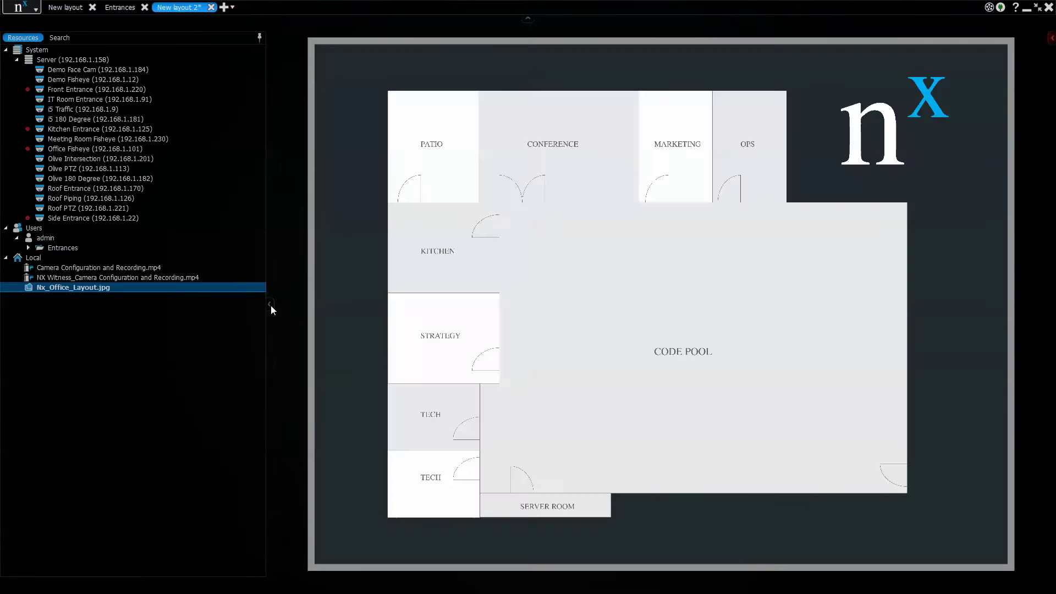
click(270, 305)
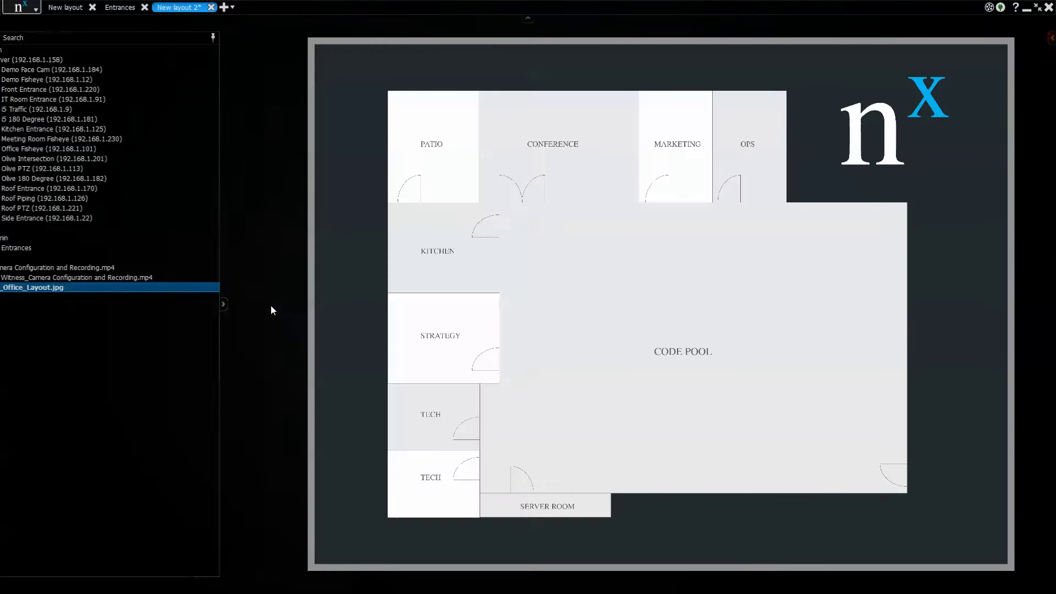
Set the office floor plan image as the layout background and remove the separate image item from the layout
double_click(414, 282)
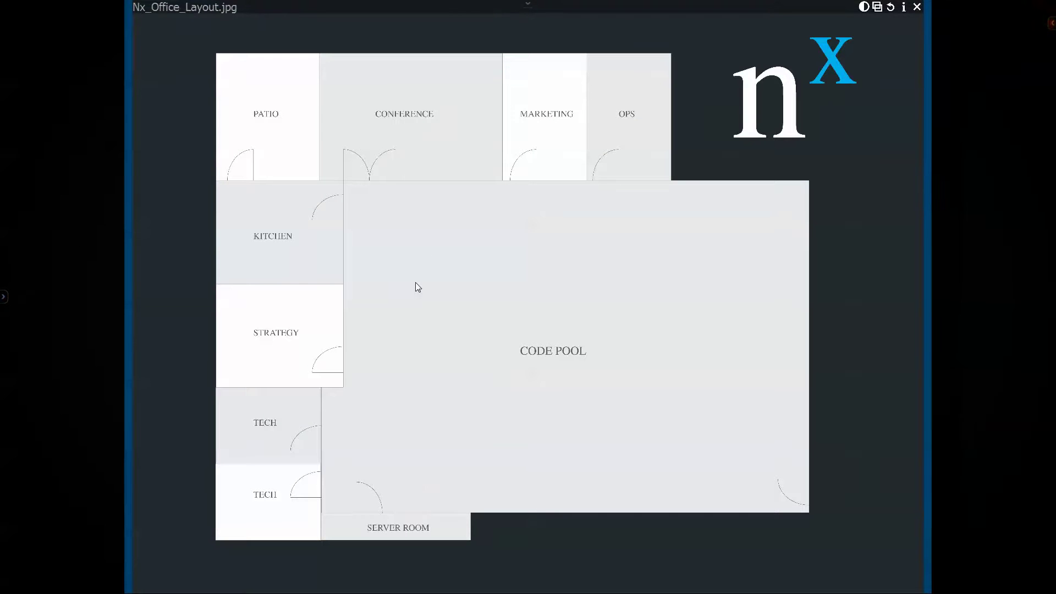
right_click(589, 231)
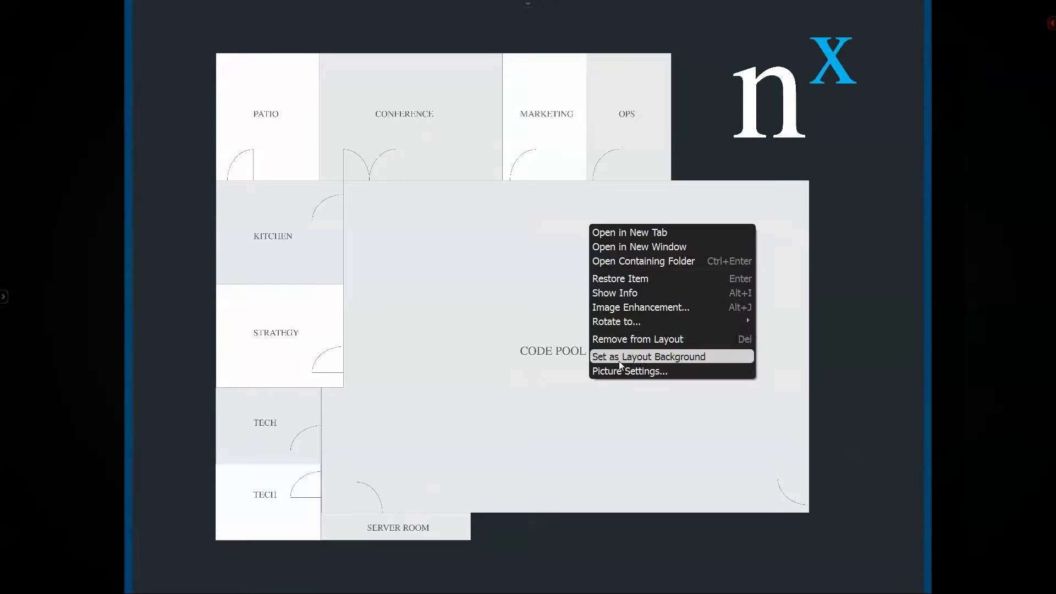
click(619, 361)
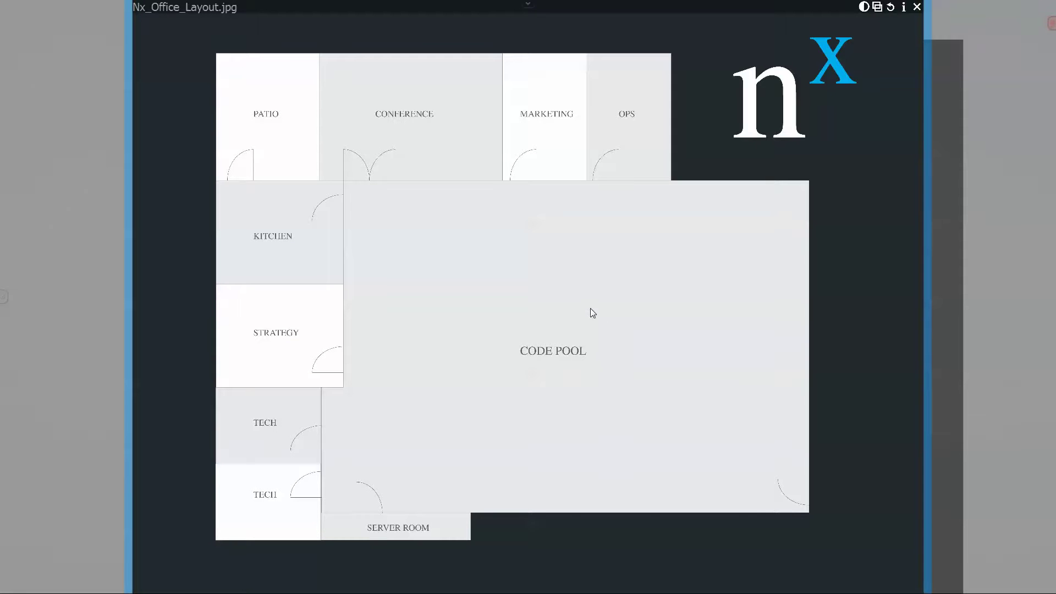
double_click(682, 260)
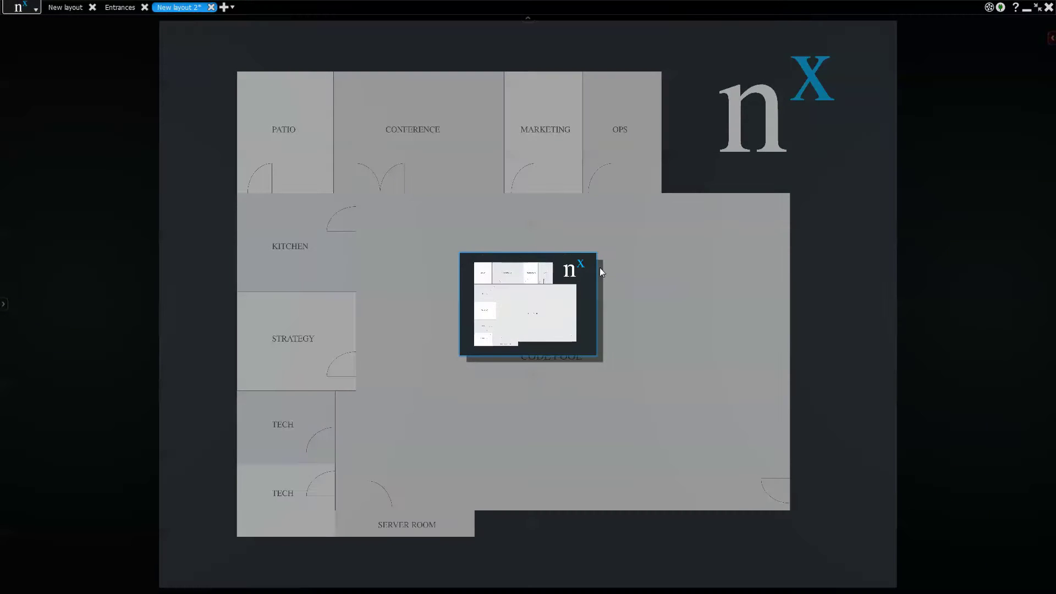
click(592, 259)
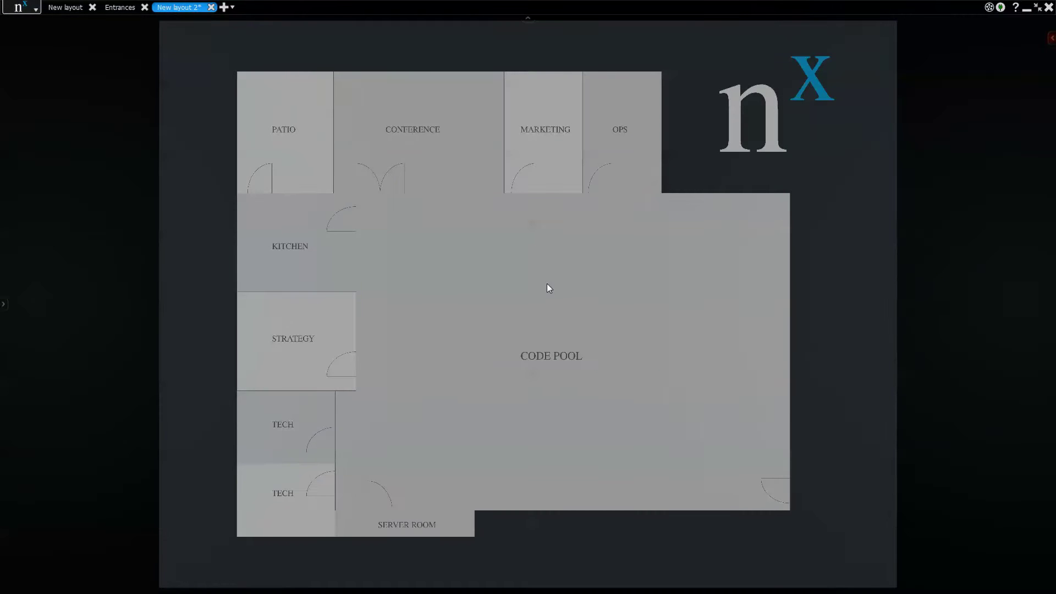
Increase the layout background's width in cells in the layout settings, keeping its aspect ratio
right_click(411, 261)
click(452, 400)
click(636, 366)
click(636, 366)
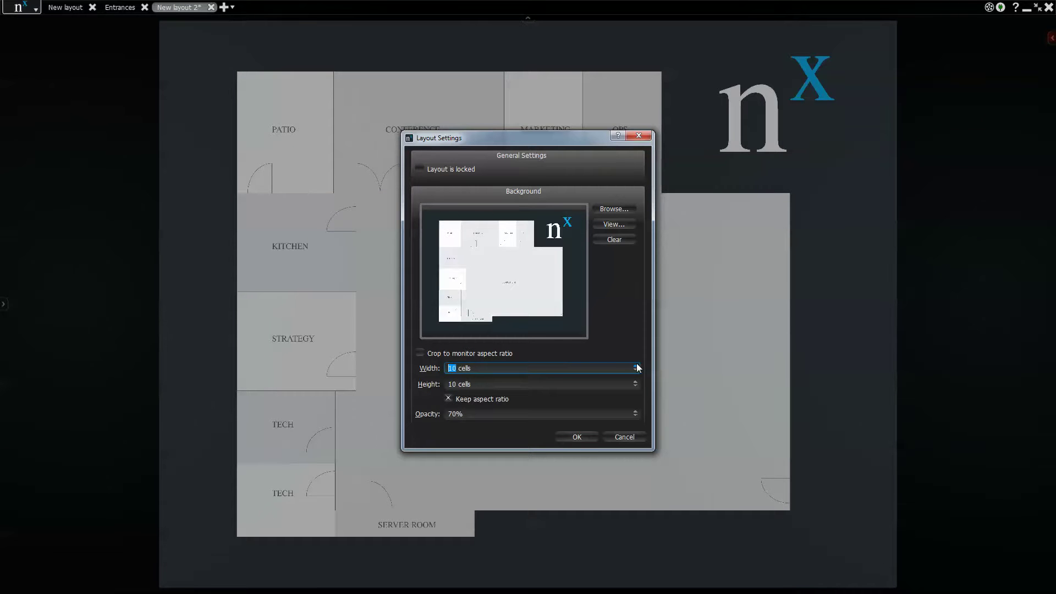
click(502, 353)
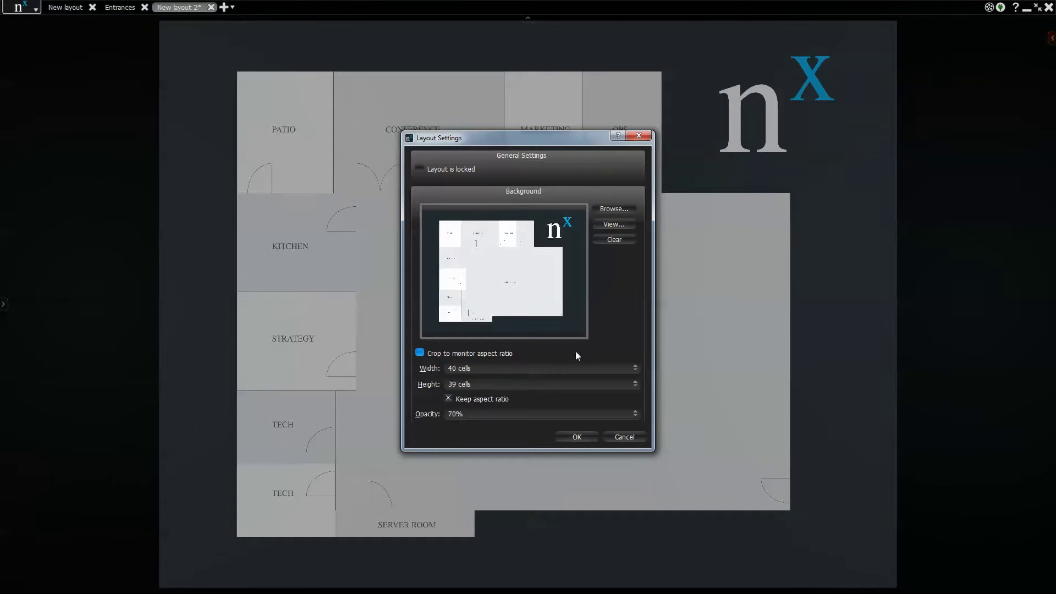
click(636, 367)
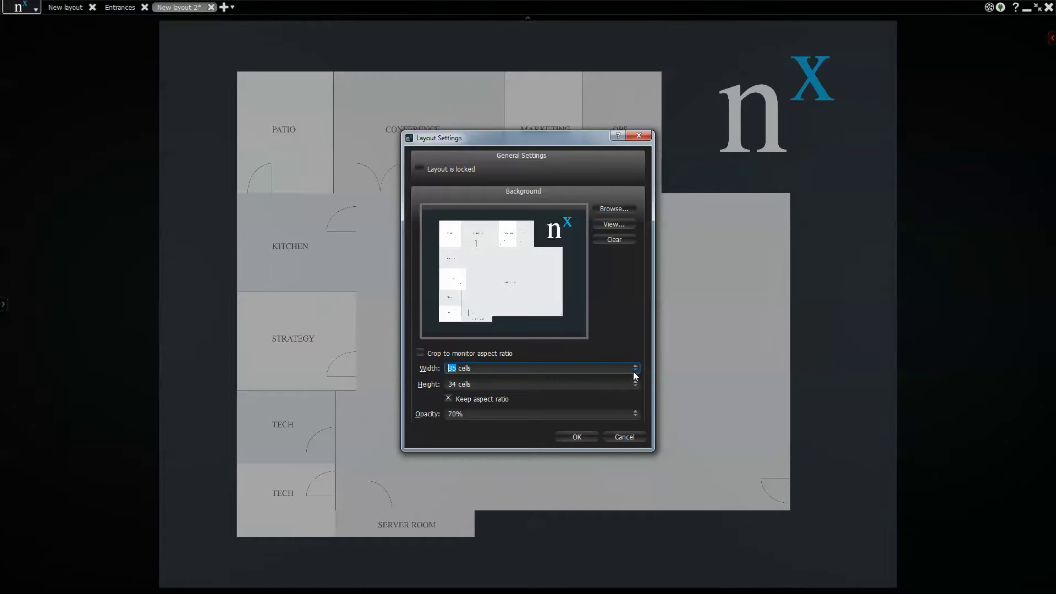
click(636, 372)
click(586, 438)
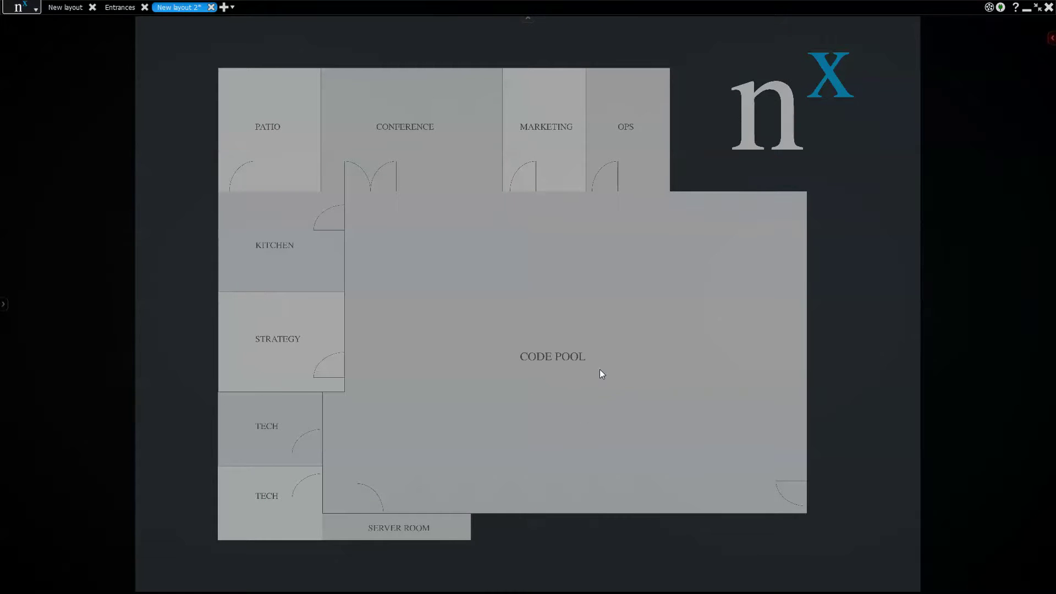
Place Kitchen Entrance at the kitchen door, Front Entrance at the Code Pool's lower-right door and Office Fisheye at the Code Pool's centre
mouse_move(6, 311)
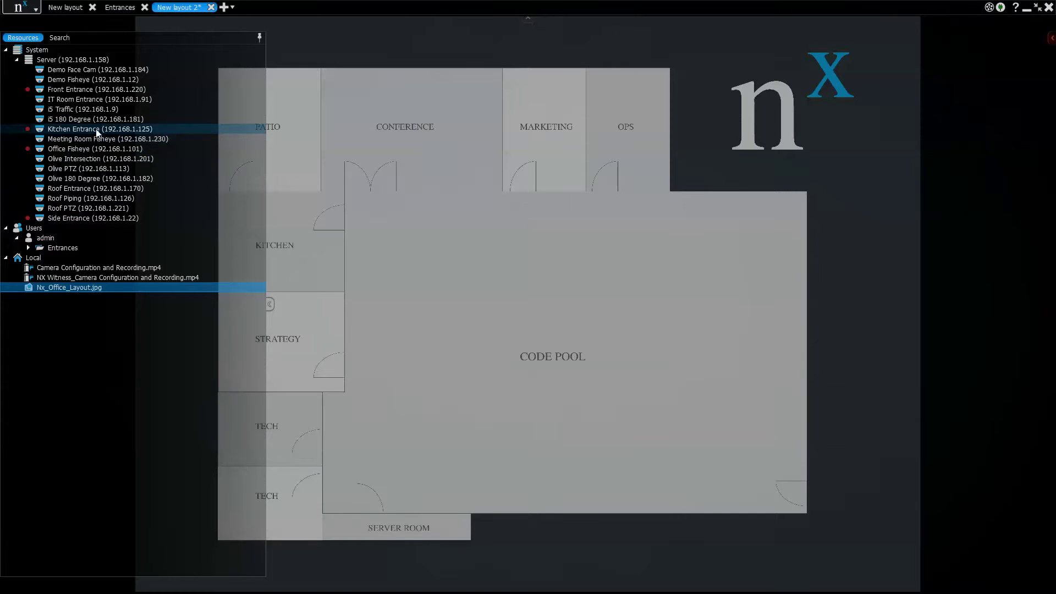
drag(93, 128, 448, 243)
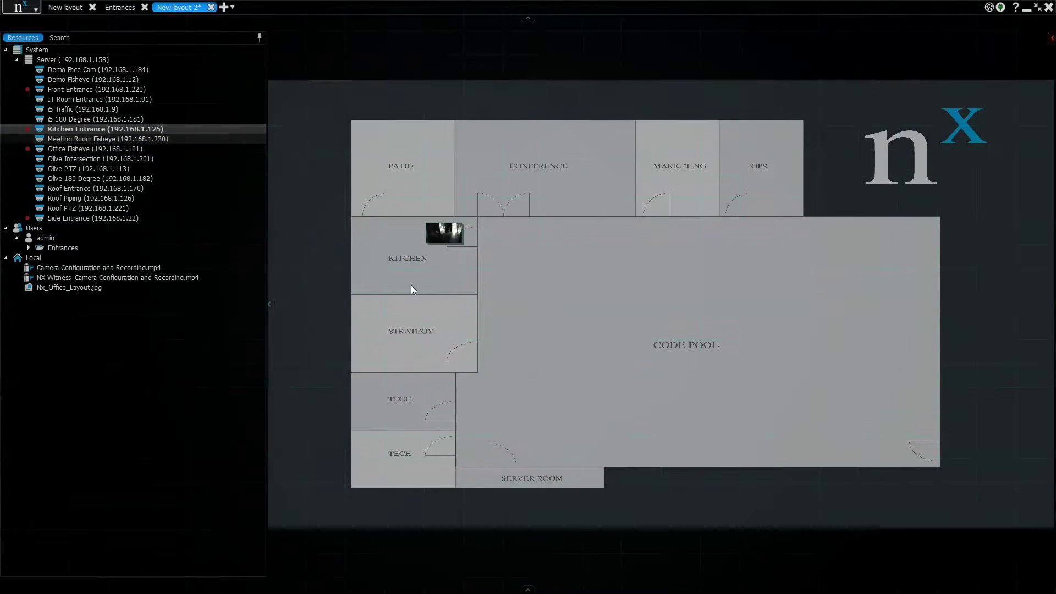
drag(96, 89, 911, 449)
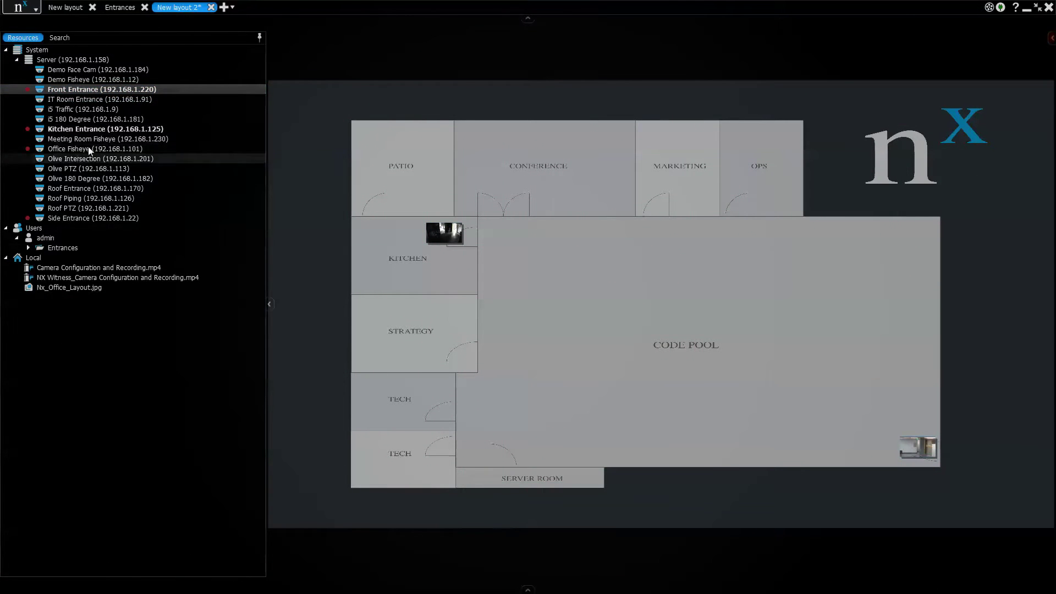
drag(88, 146, 679, 345)
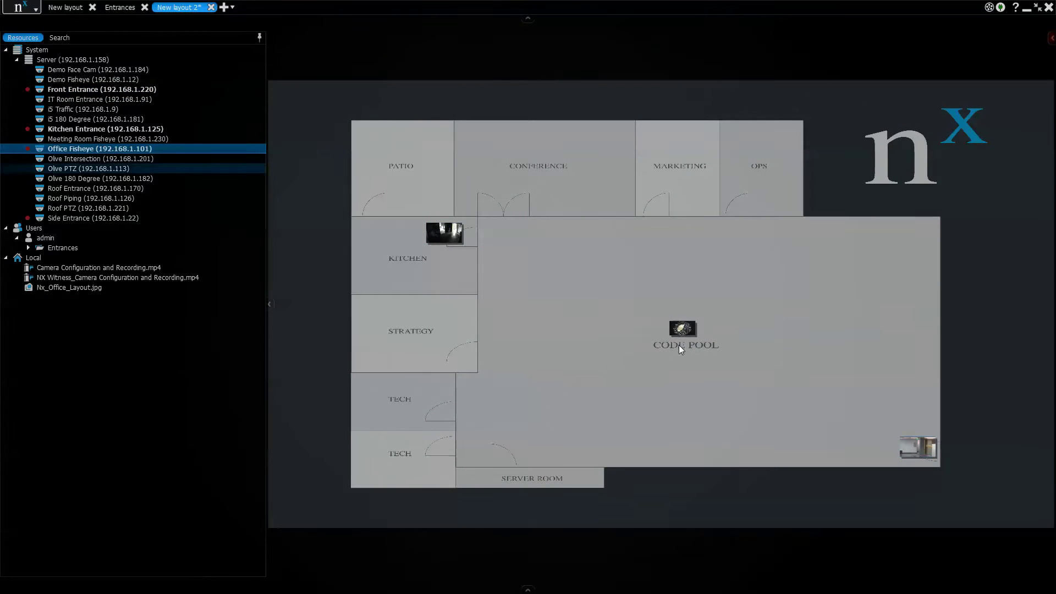
Place Side Entrance along the Code Pool's lower wall, IT Room Entrance by the server room door and Meeting Room Fisheye in the conference room
drag(115, 216, 658, 452)
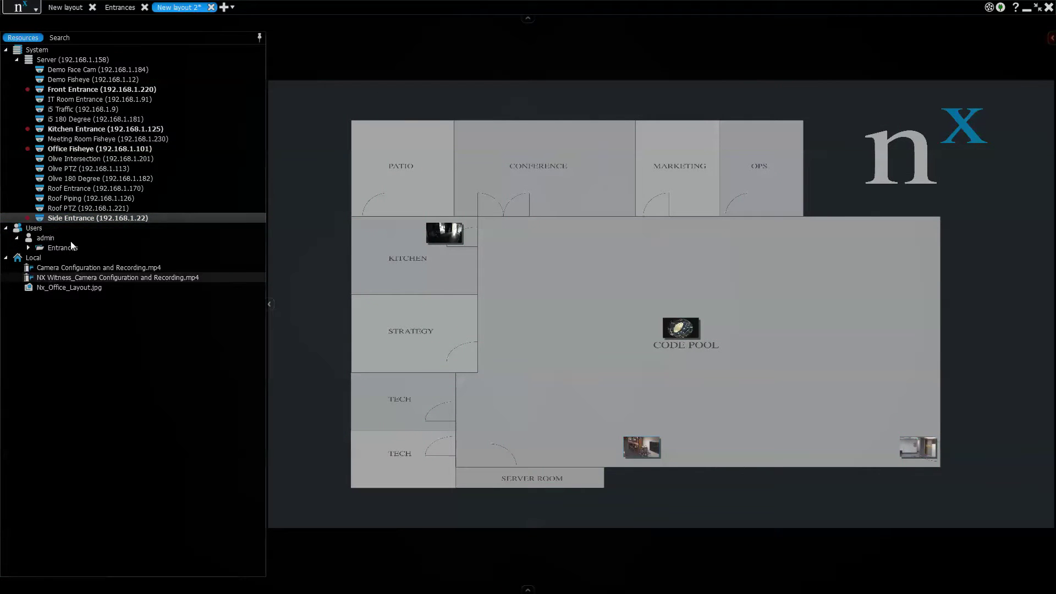
drag(110, 100, 497, 454)
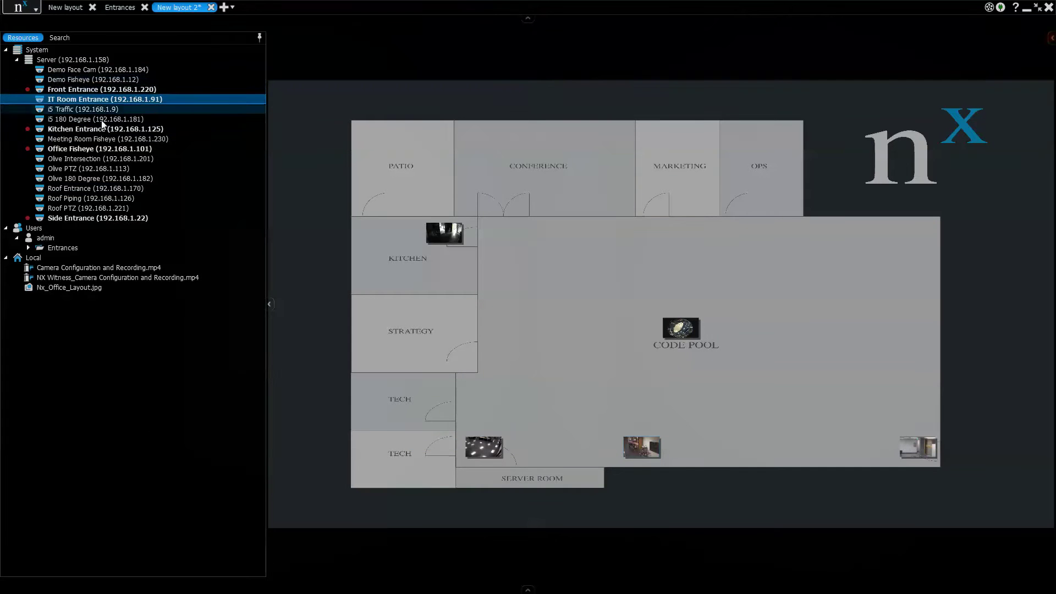
drag(104, 138, 537, 173)
click(536, 168)
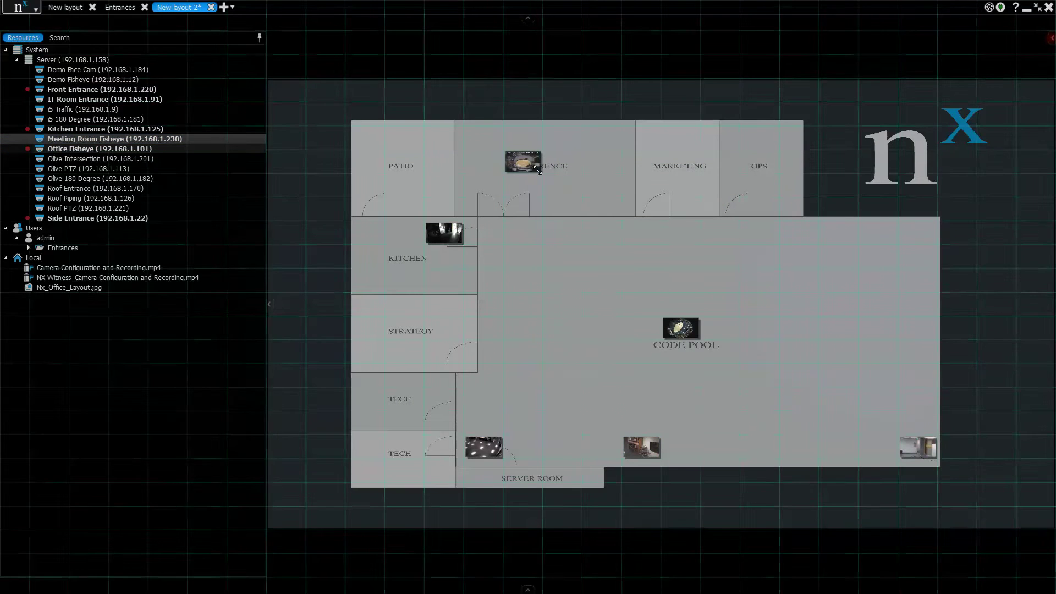
Enlarge the Meeting Room Fisheye view and create a zoom window of the person at the table
double_click(528, 162)
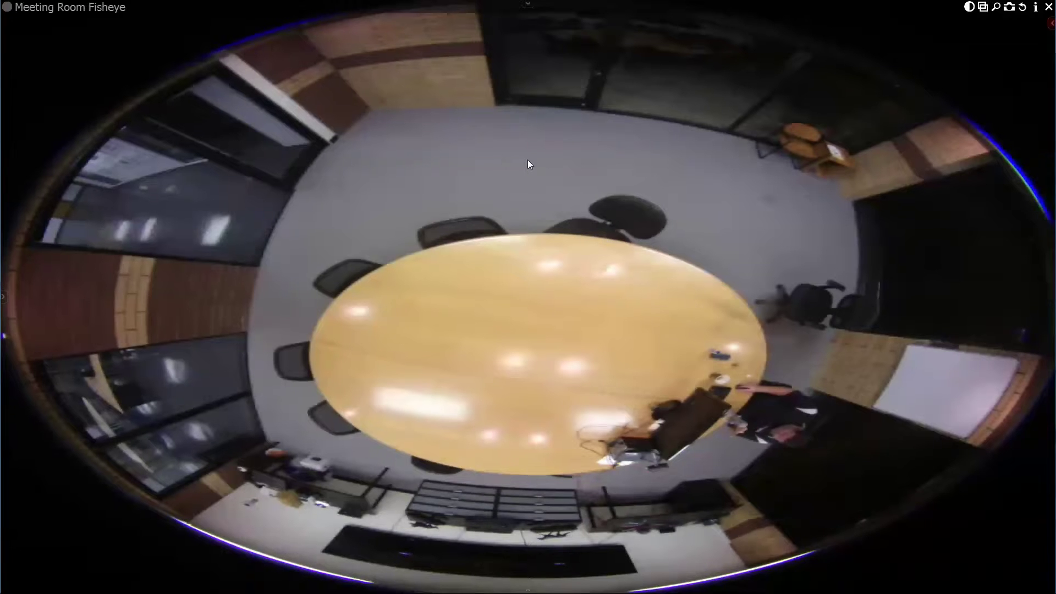
click(983, 7)
drag(692, 361, 818, 441)
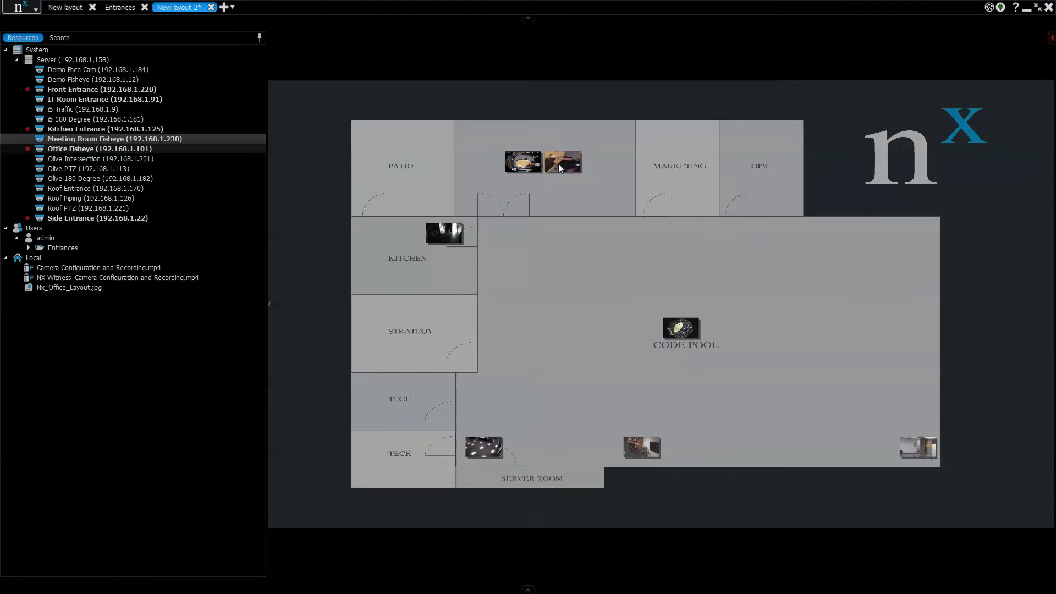
View the meeting room zoom window enlarged, then remove it from the layout
double_click(559, 163)
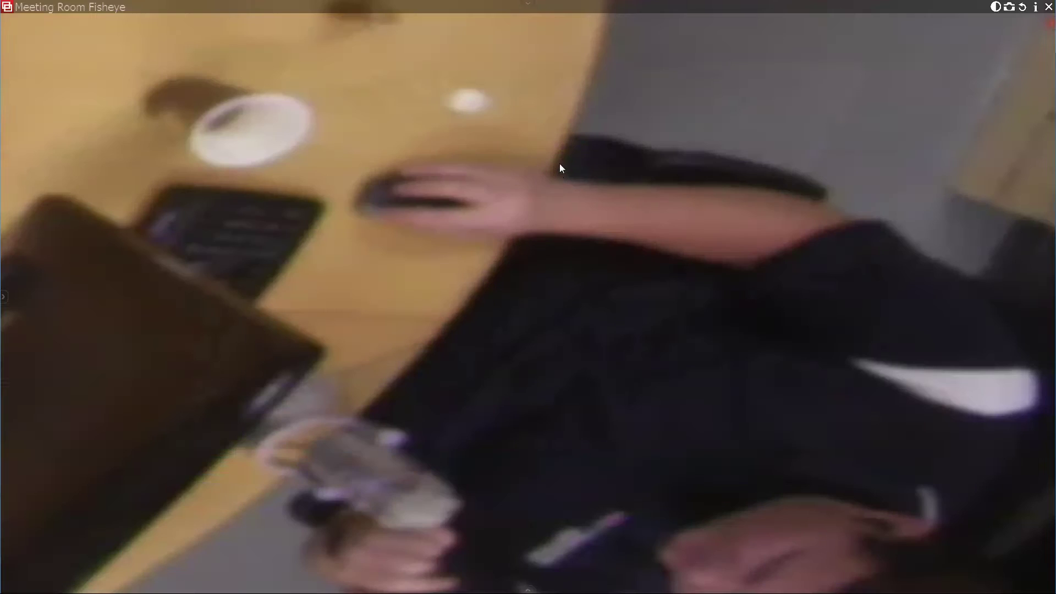
double_click(559, 169)
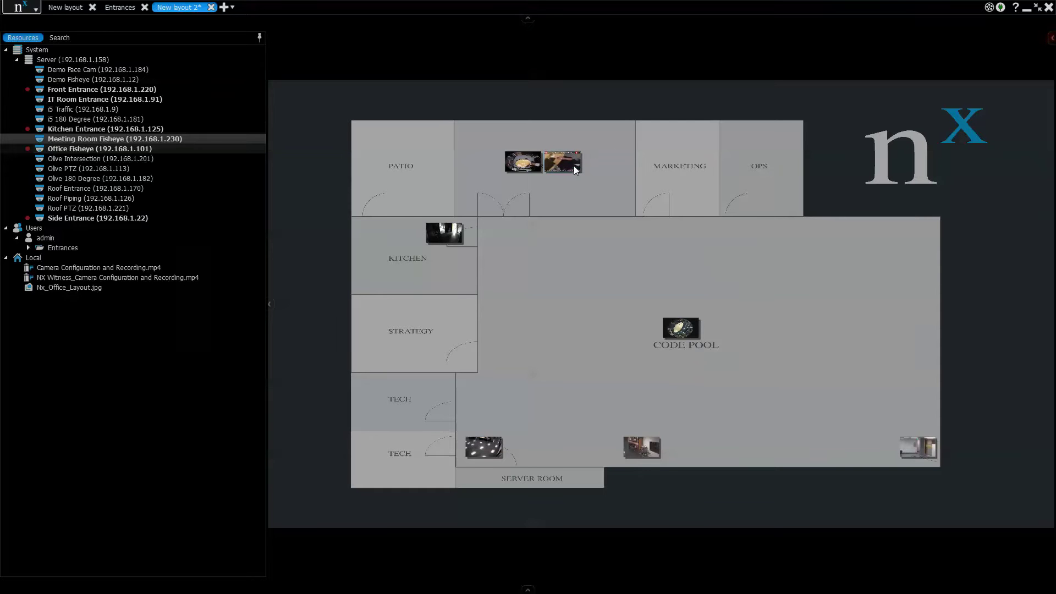
double_click(573, 167)
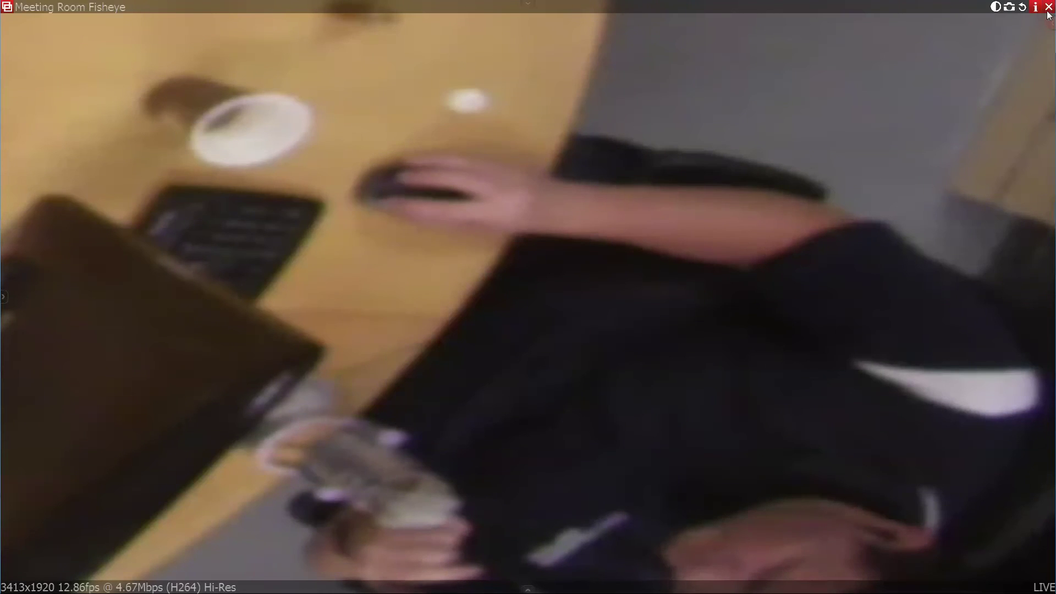
double_click(699, 159)
Save the floor plan layout and rename it Emap in the resource tree
right_click(557, 65)
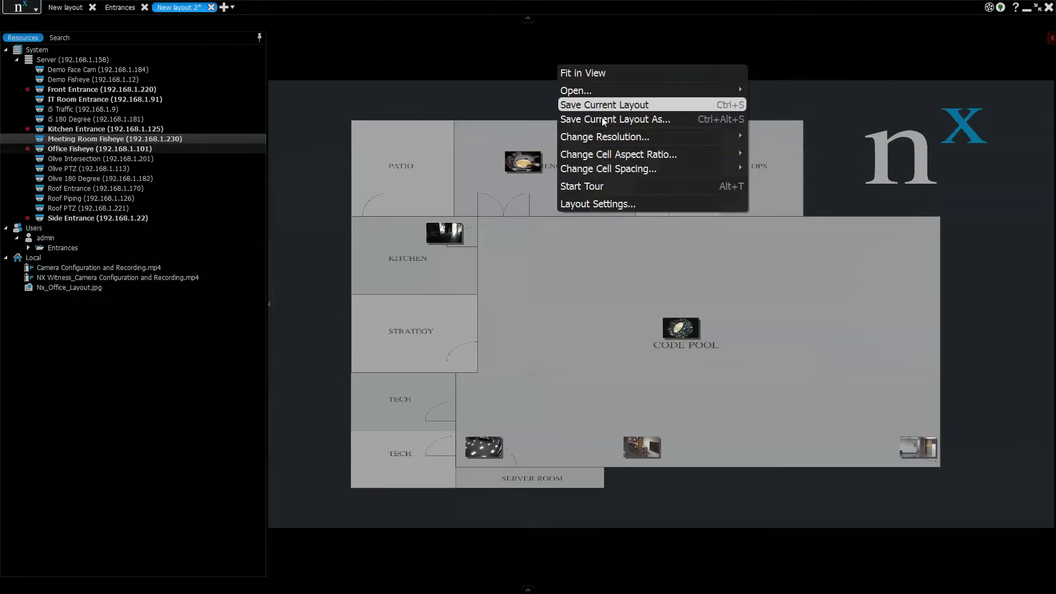
click(602, 108)
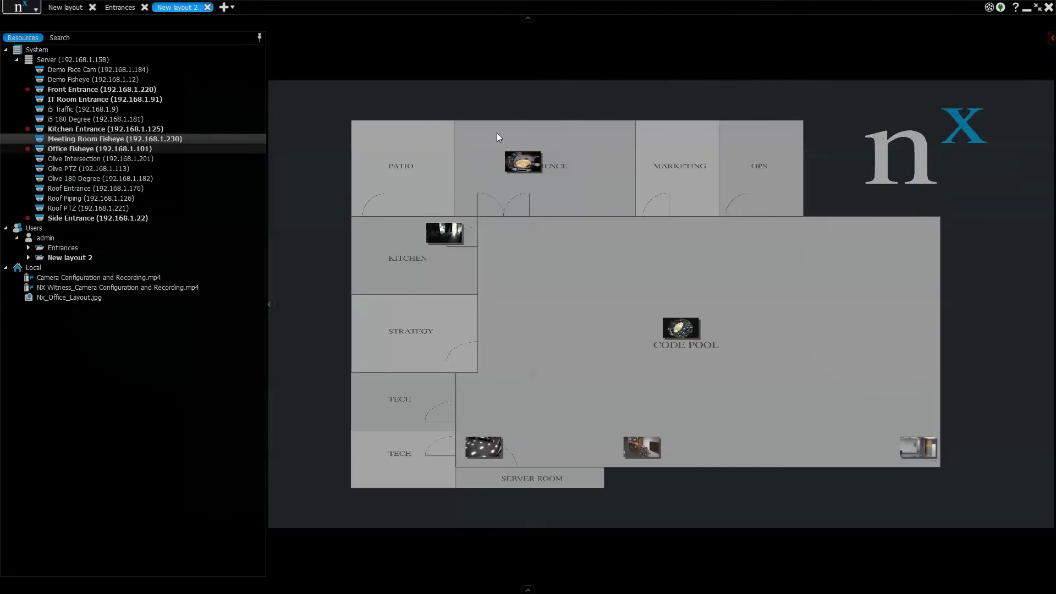
click(62, 257)
click(82, 258)
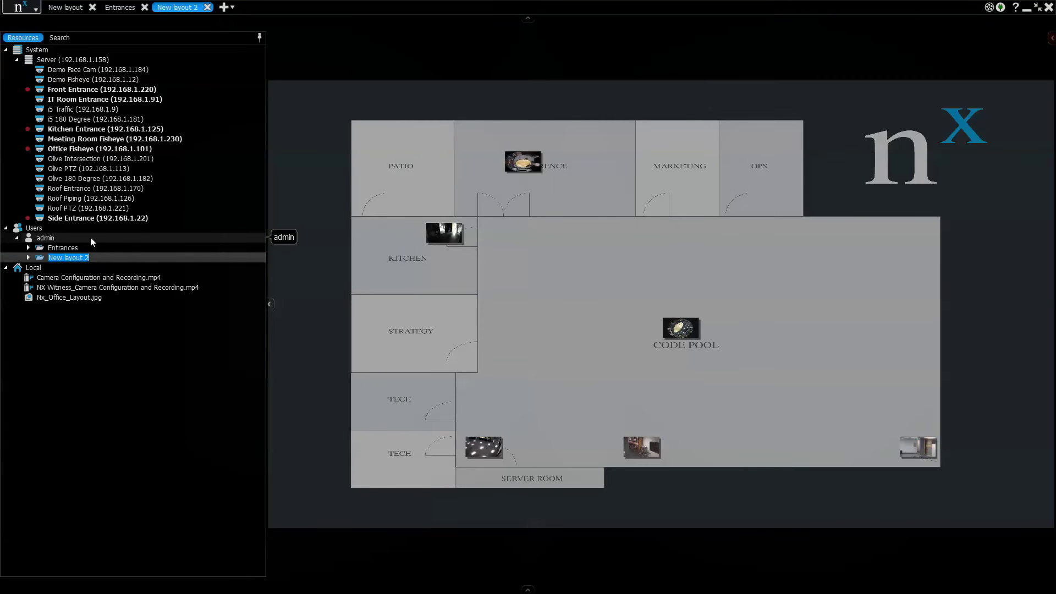
text(Emap)
key(Return)
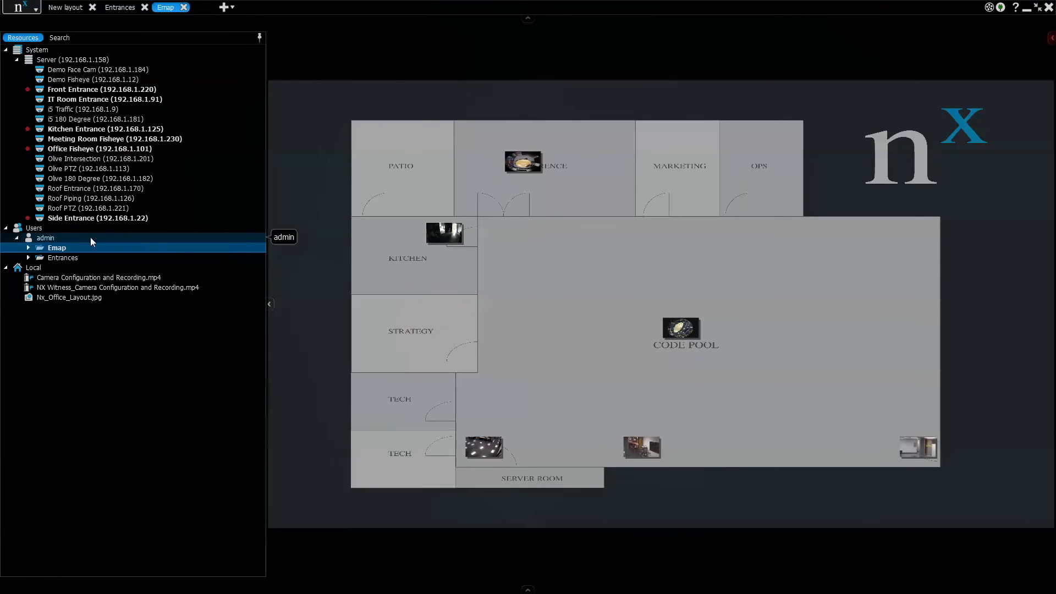